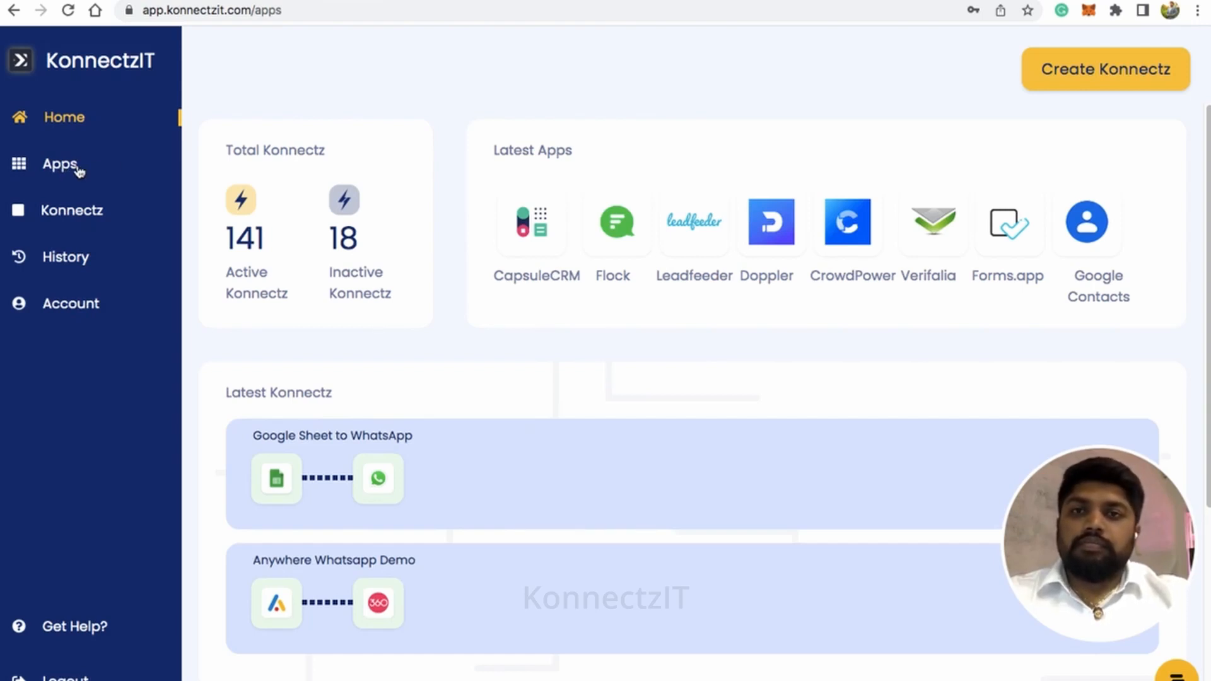
left_click(60, 165)
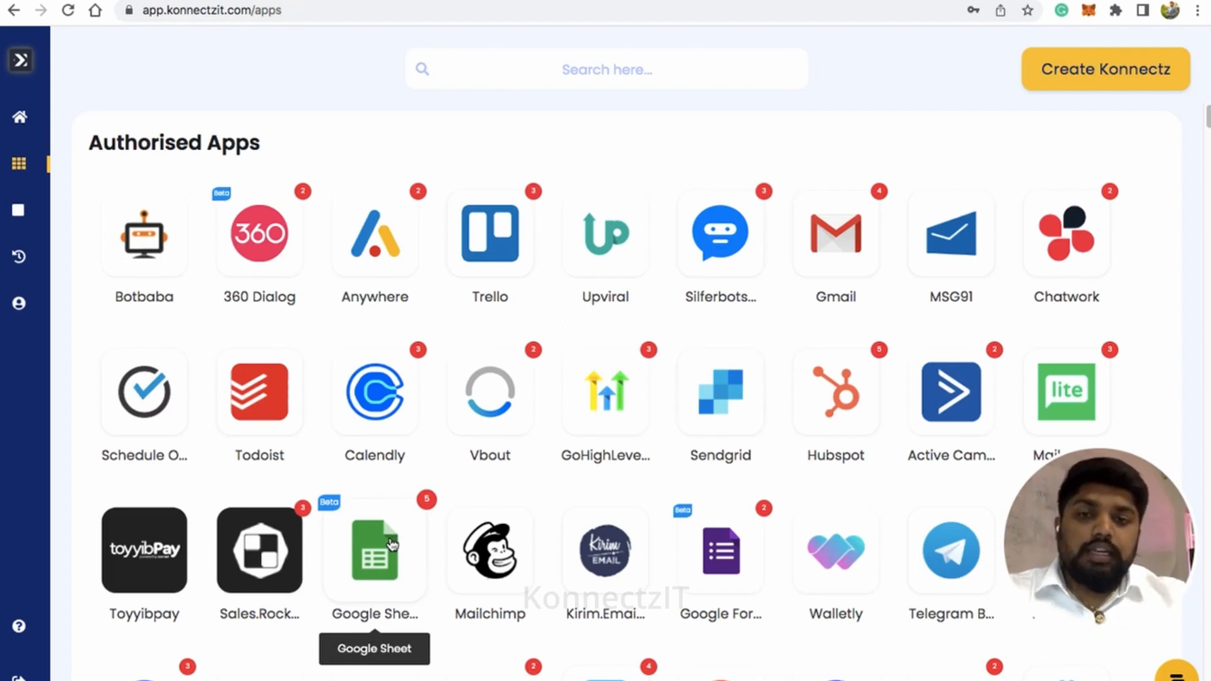
left_click(392, 544)
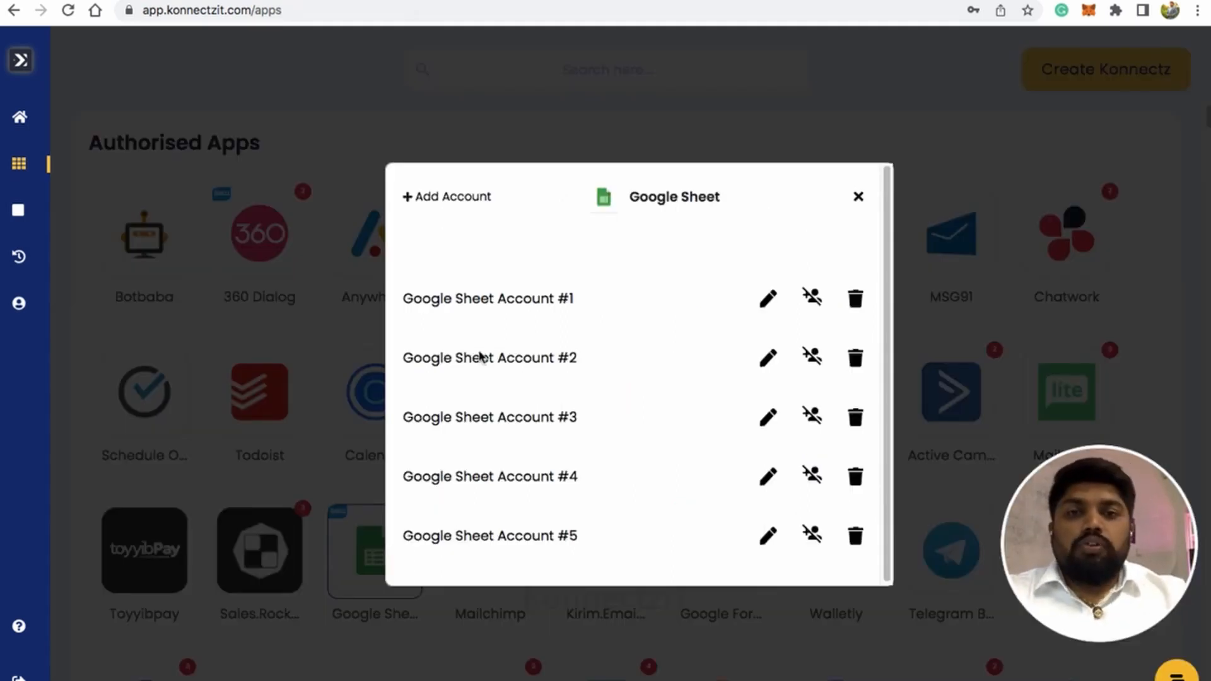
left_click(469, 199)
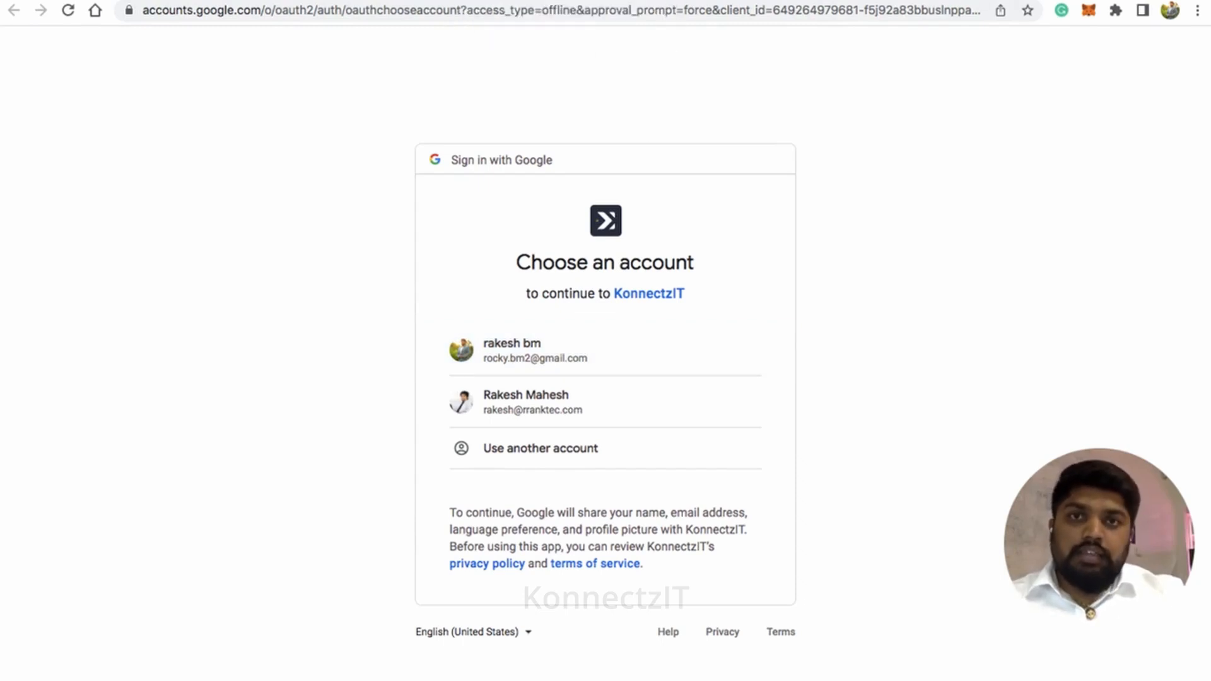
left_click(676, 1)
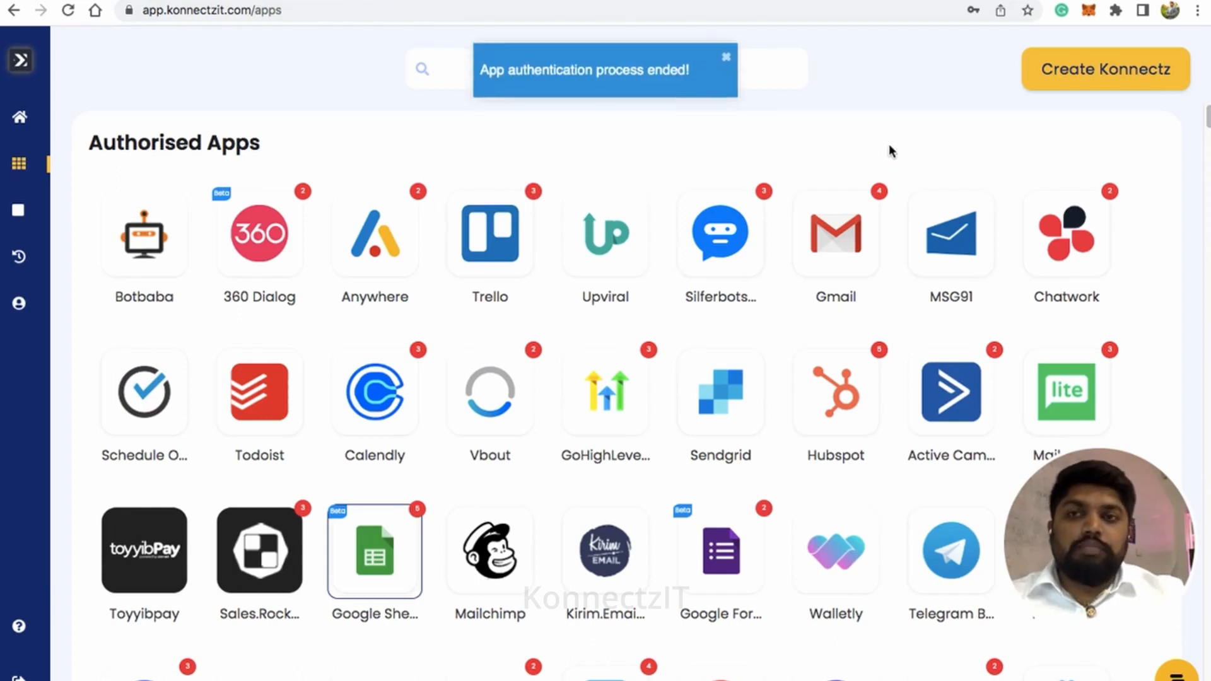
Create a new Konnectz and name it "Google Sheet to Gmail"
left_click(1098, 79)
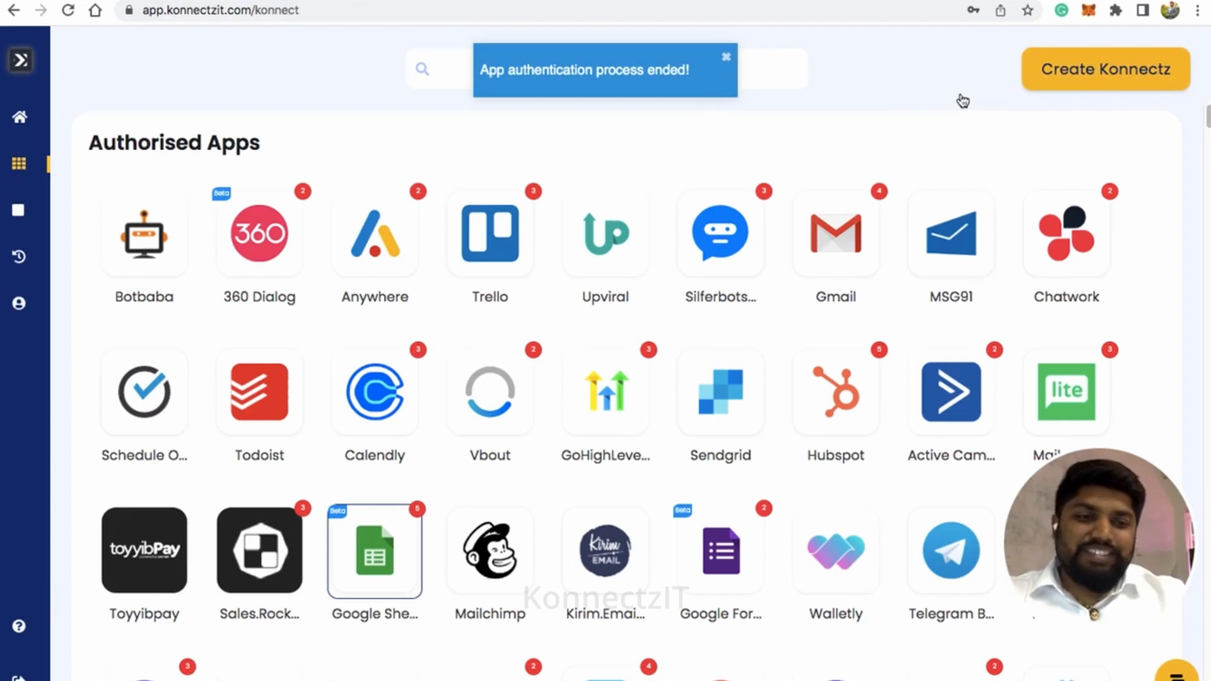
left_click(493, 61)
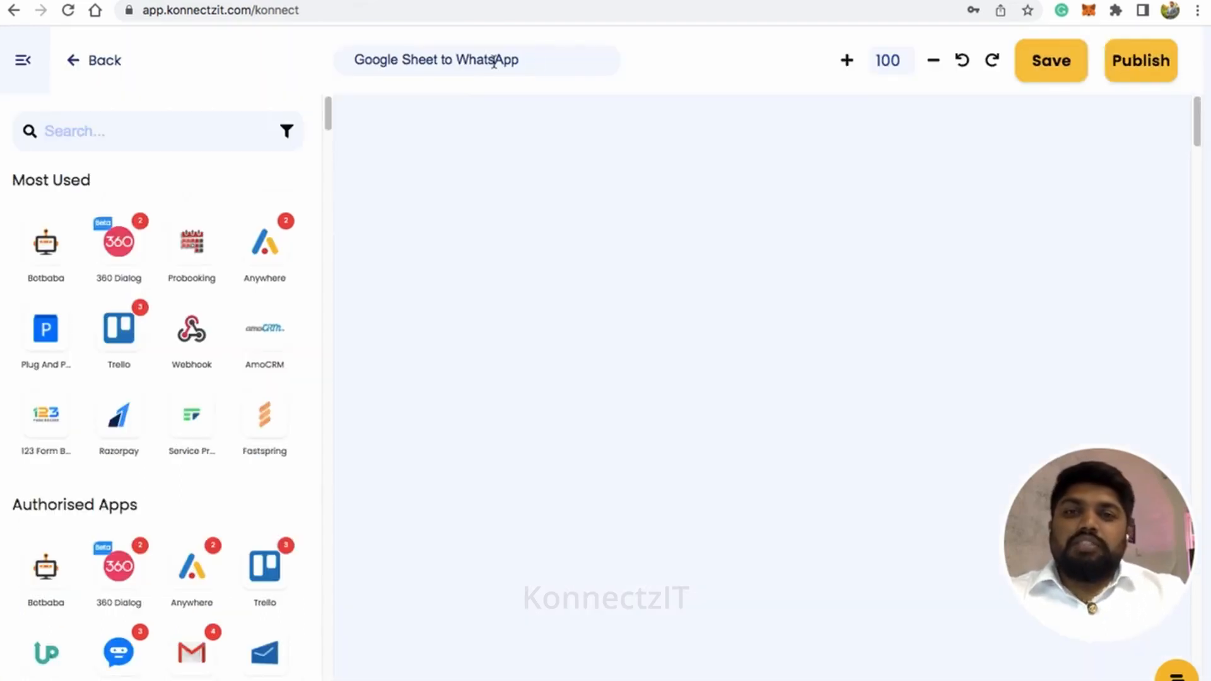
double_click(494, 61)
key("BackSpace")
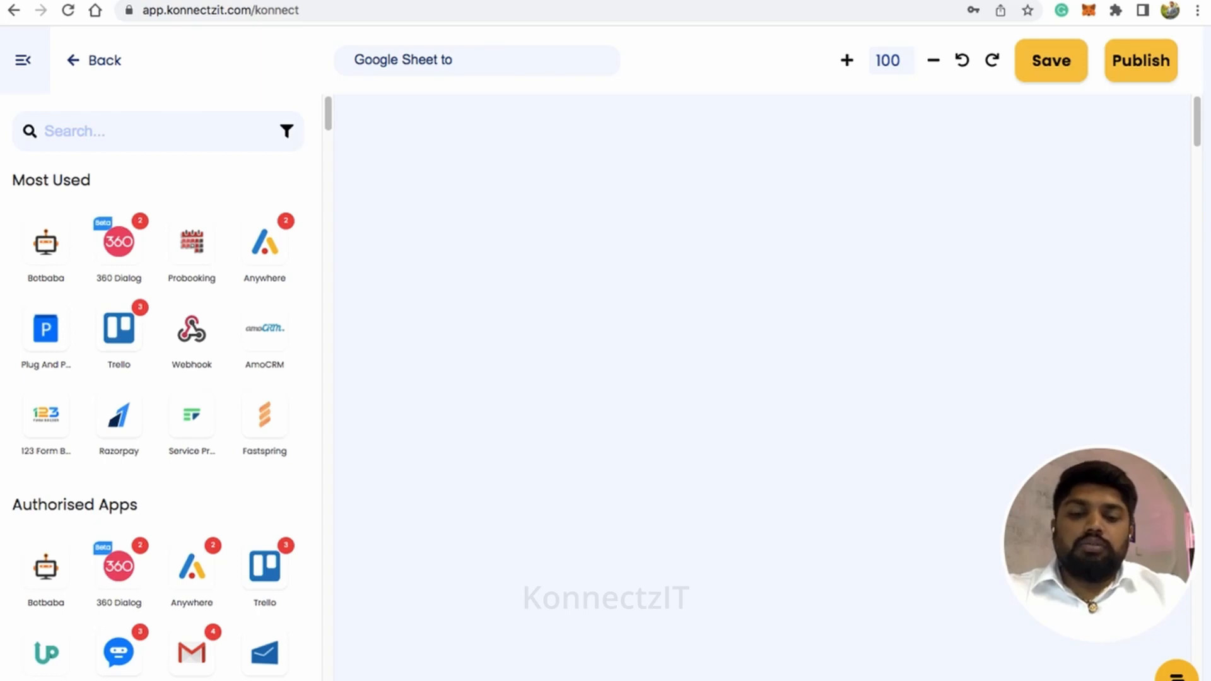
type("Gmail")
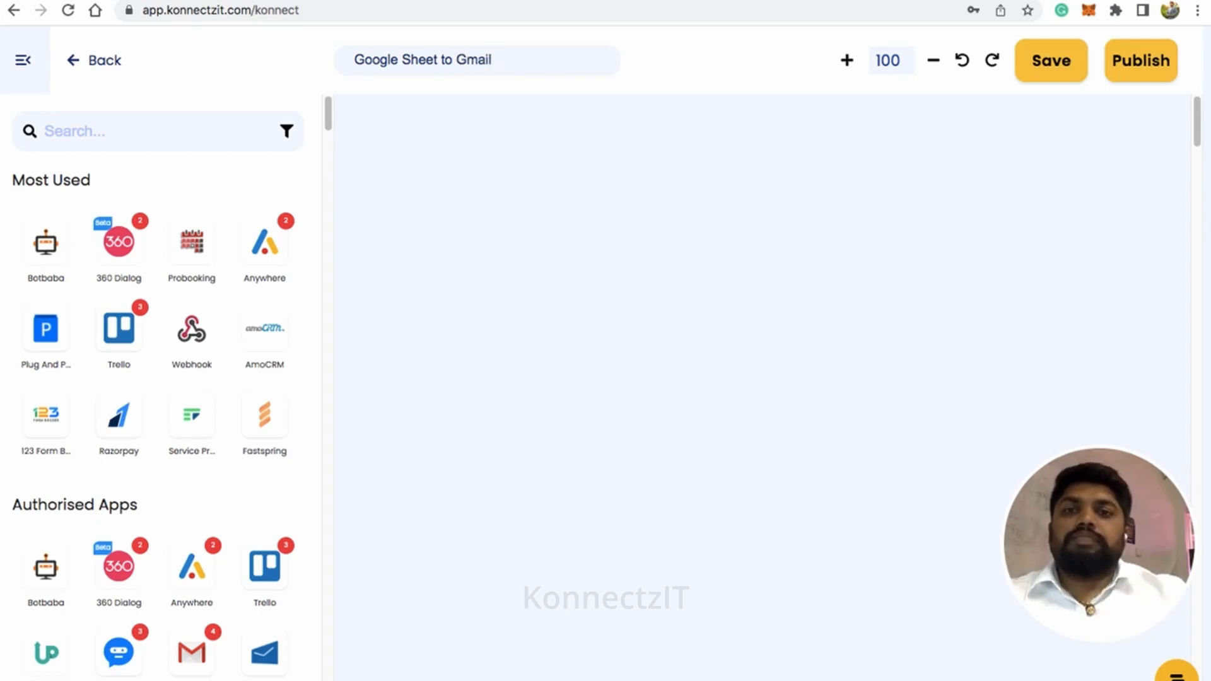
Search the apps for "shee", place Google Sheet on the canvas, and reposition its card with the app list collapsed
left_click(162, 131)
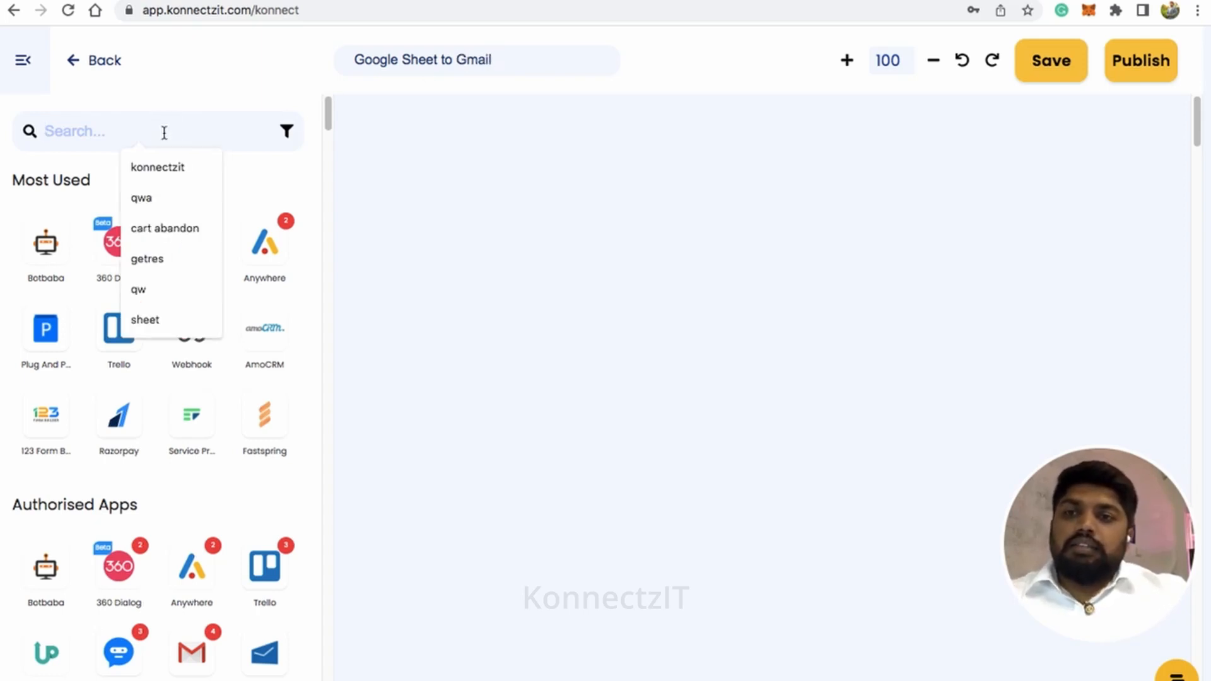
type("sh")
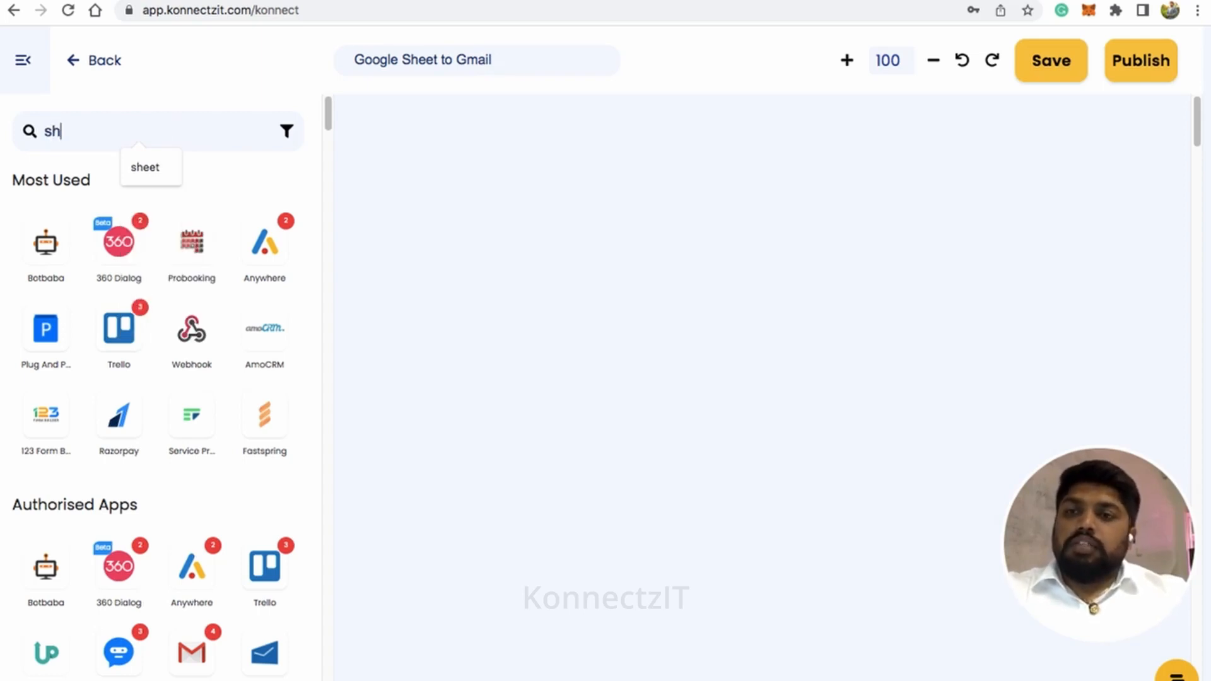
type("ee")
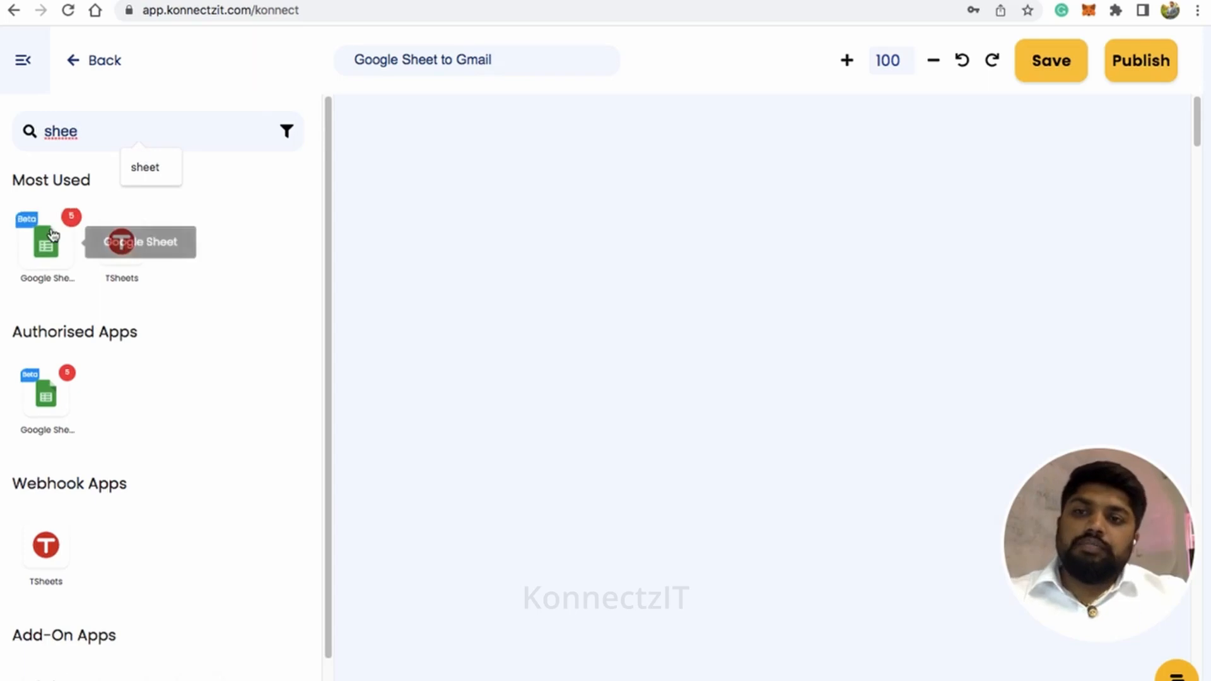
left_click_drag(53, 234, 455, 153)
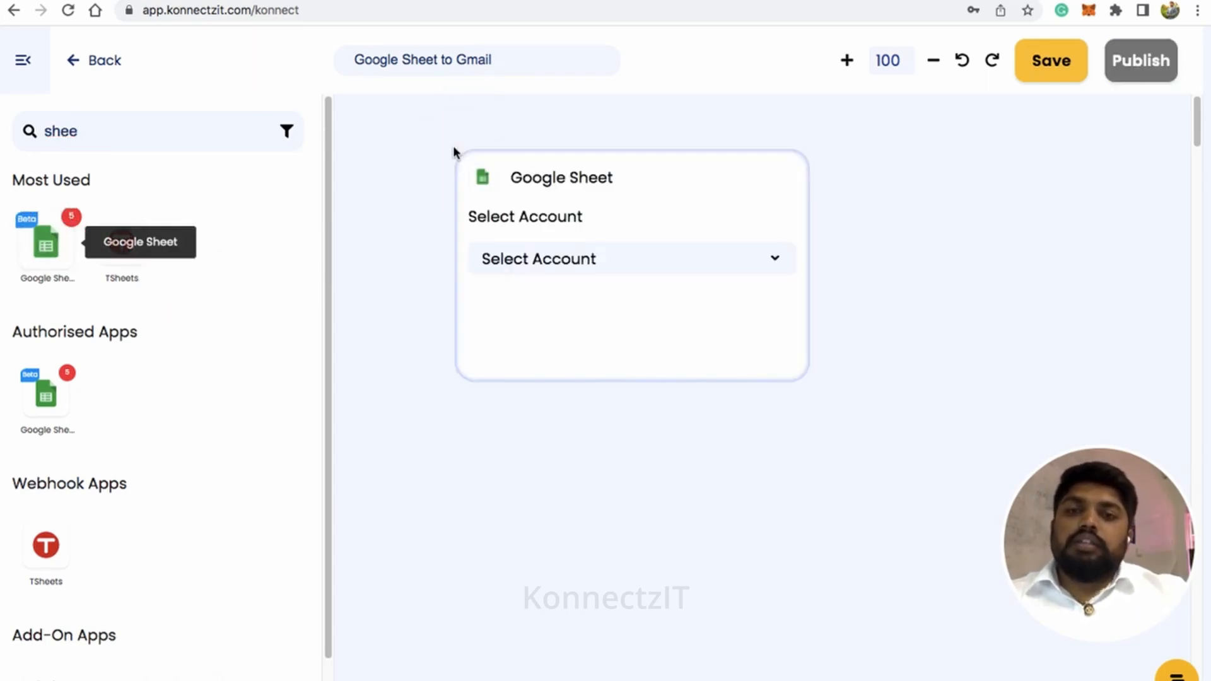
left_click(24, 60)
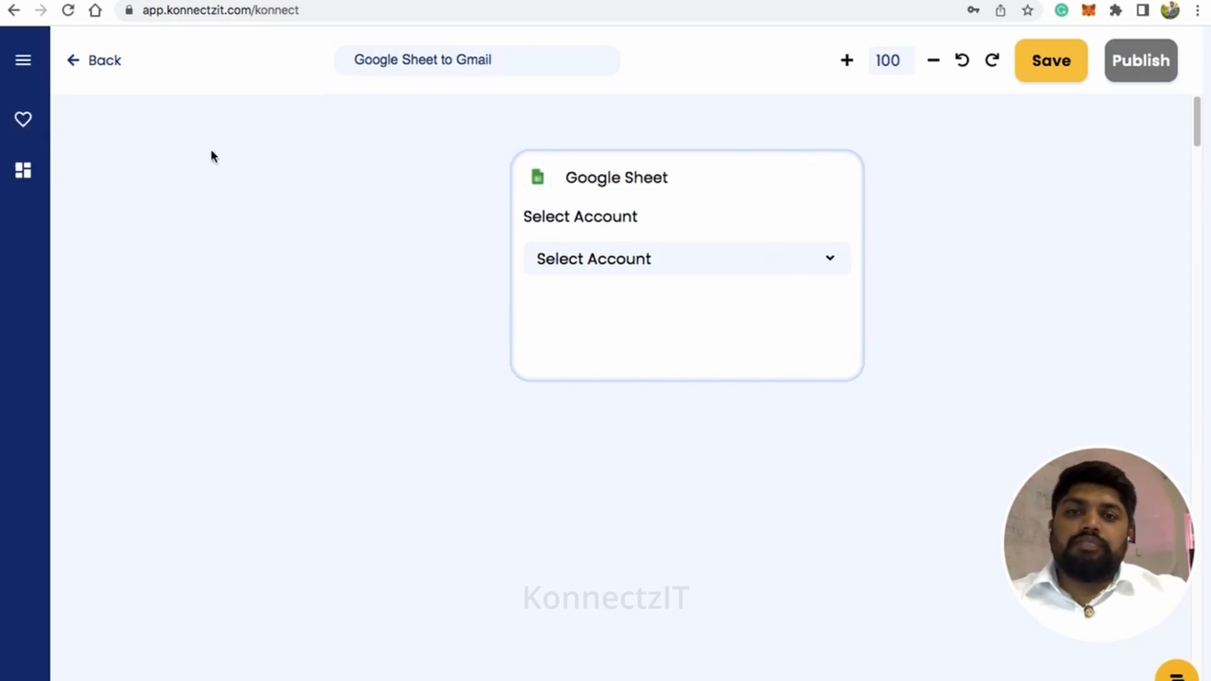
left_click(697, 201)
left_click_drag(695, 199, 406, 178)
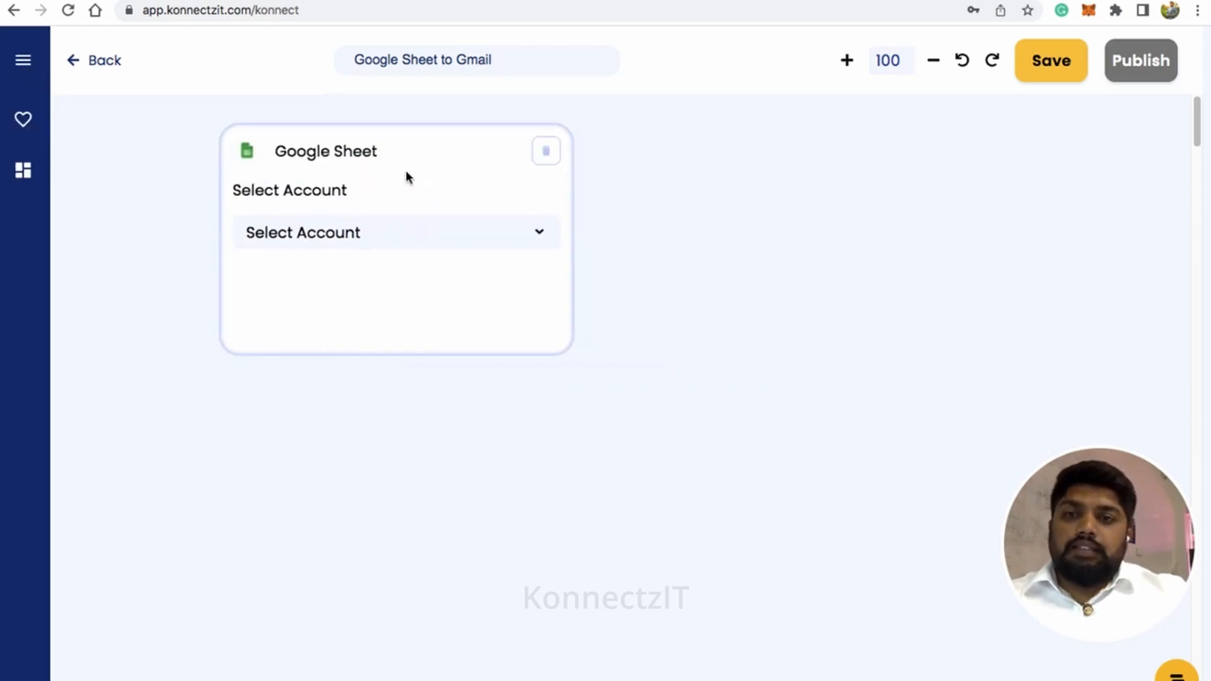
Set the Google Sheet card to use Google Sheet Account #5 and the New Row Entry or Modify trigger
left_click(407, 243)
scroll(419, 397, "down", 2)
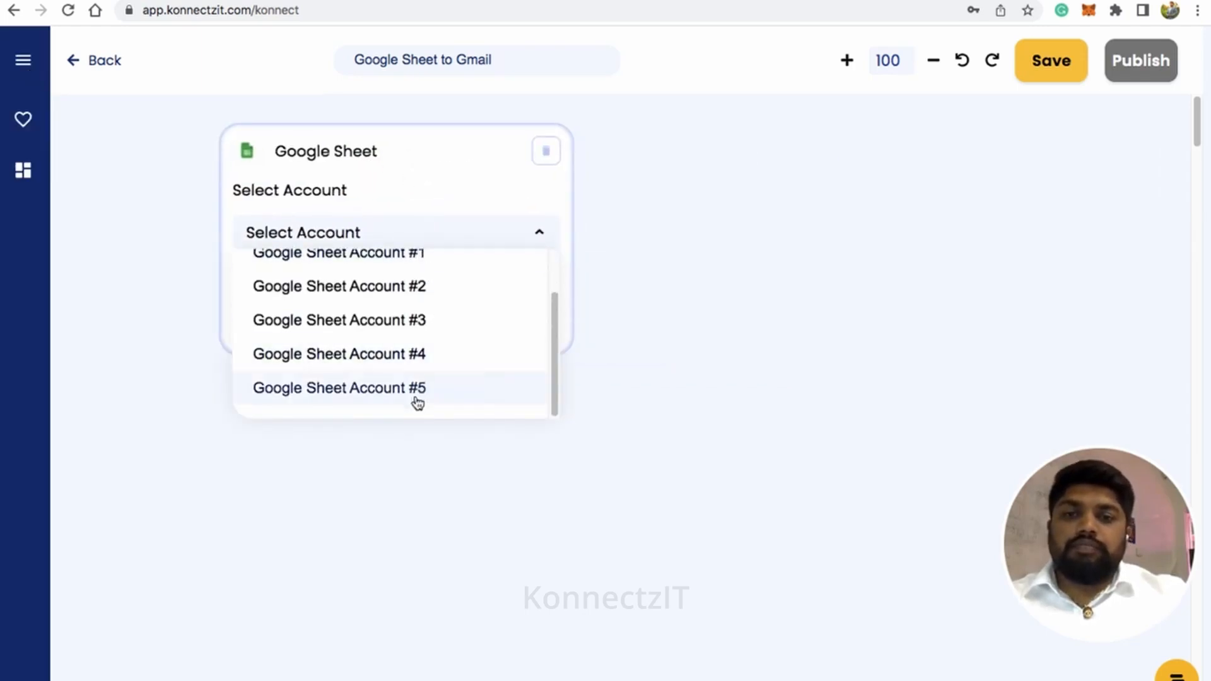
left_click(418, 390)
left_click(419, 314)
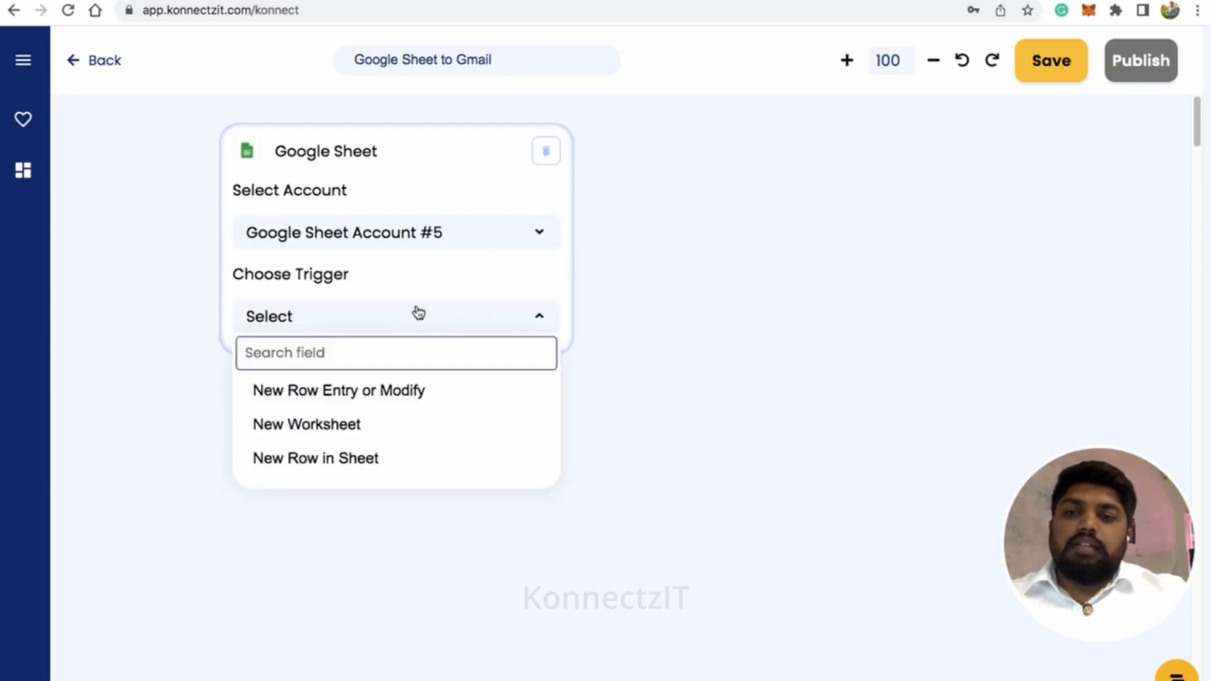
left_click(389, 396)
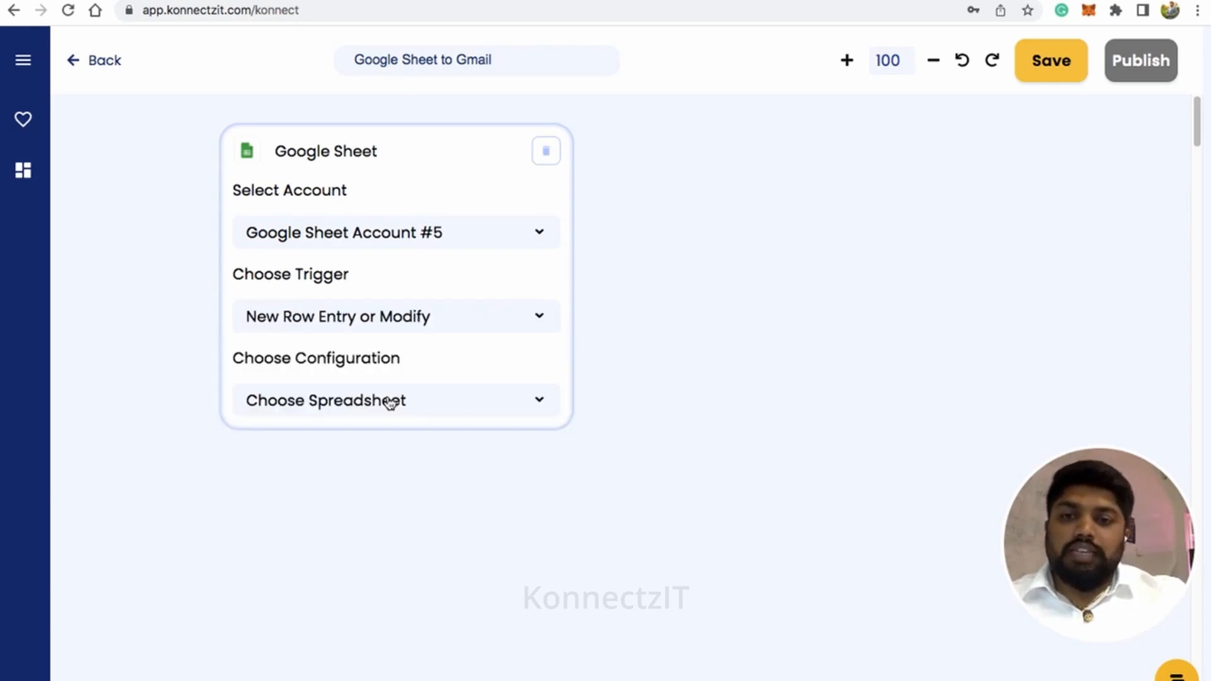
Configure the trigger to use the KonnectzIT Demo Sheets spreadsheet and its Demo sheet
left_click(402, 410)
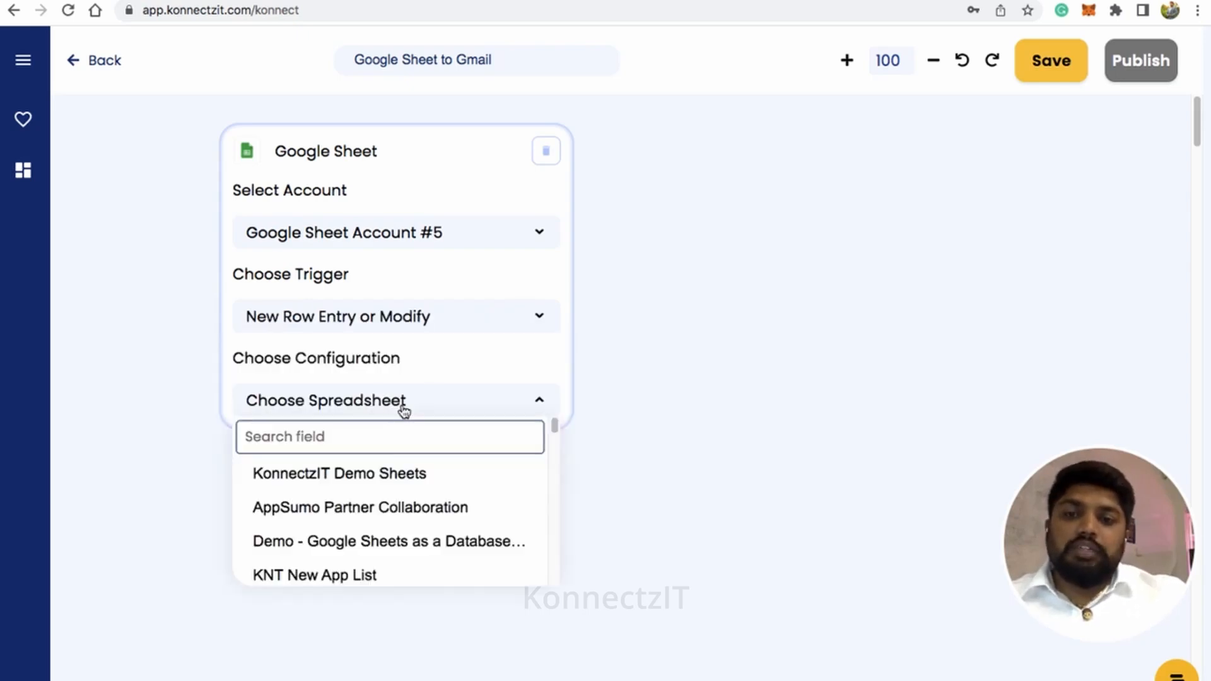
left_click(408, 479)
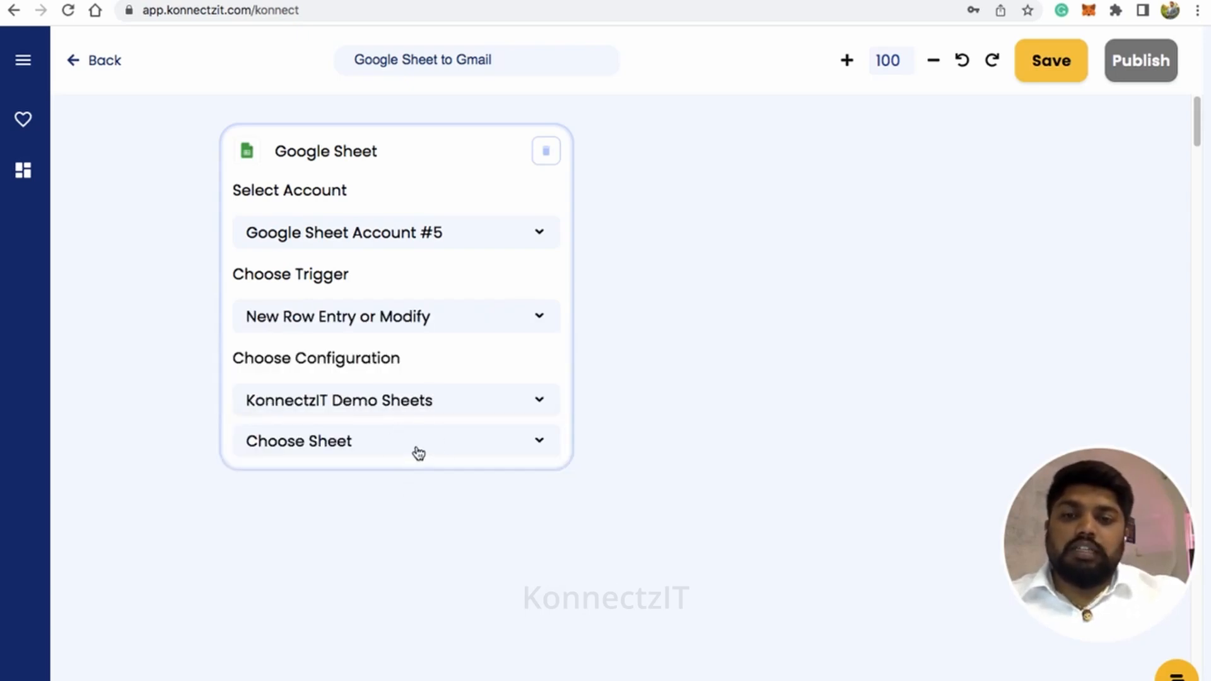
left_click(417, 451)
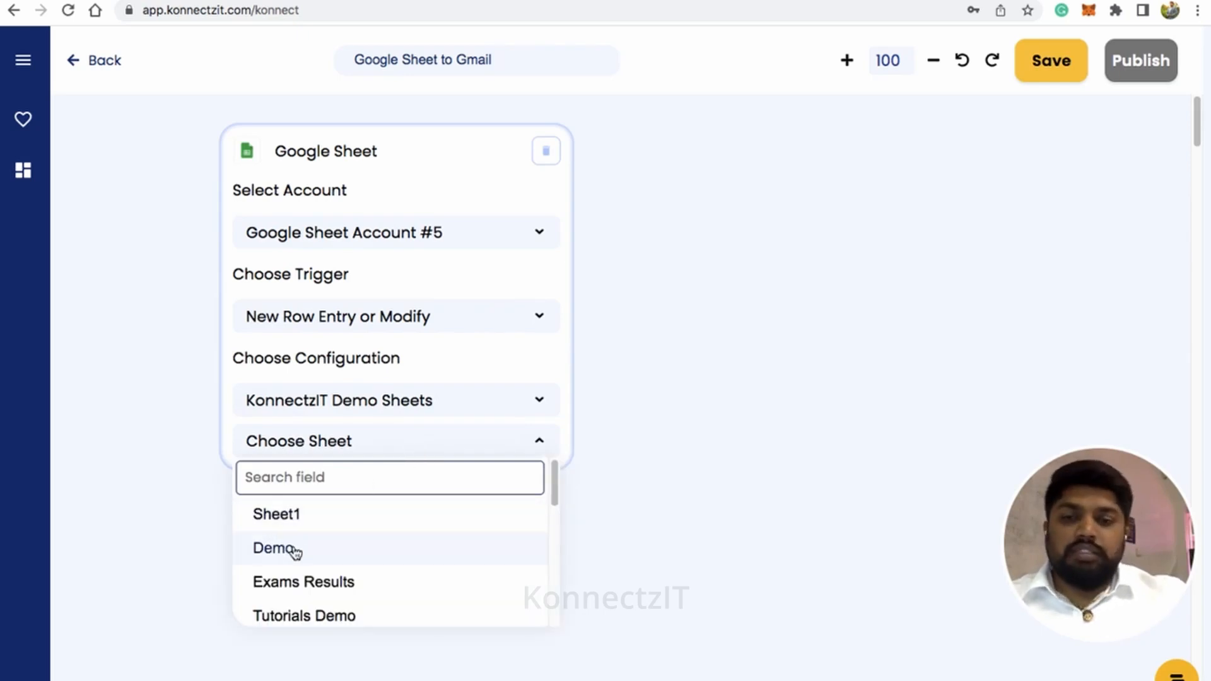
left_click(294, 550)
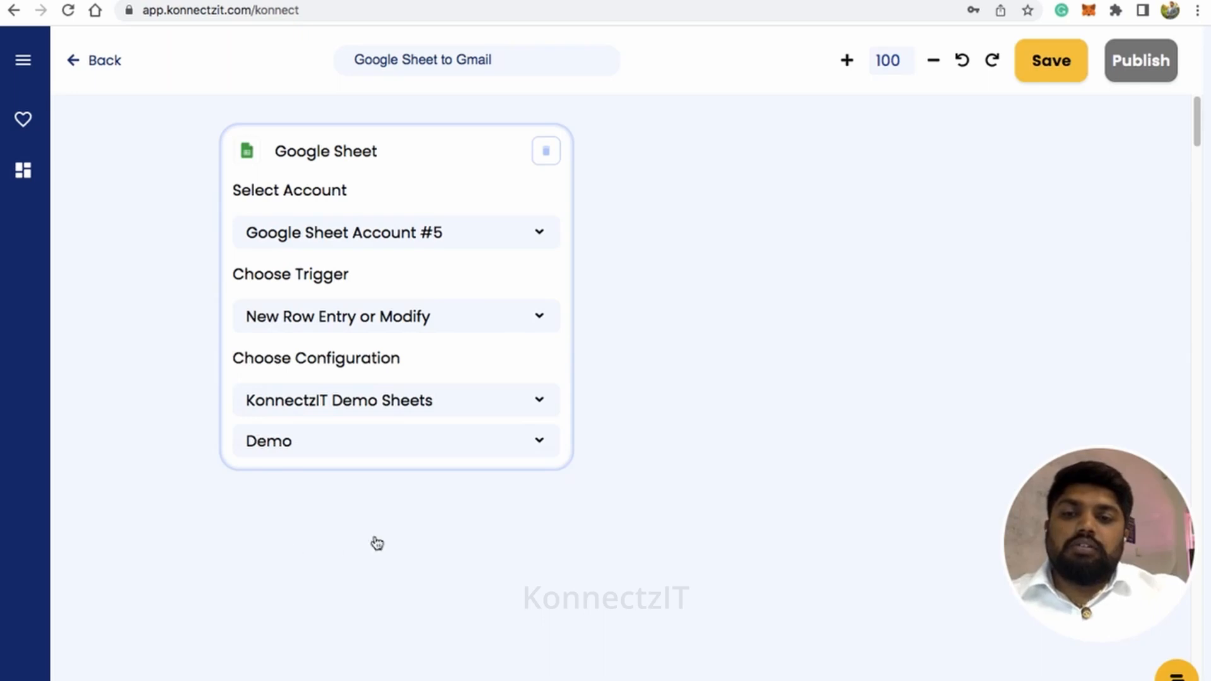
scroll(473, 505, "down", 3)
left_click_drag(803, 591, 724, 538)
scroll(724, 539, "up", 1)
scroll(726, 543, "up", 1)
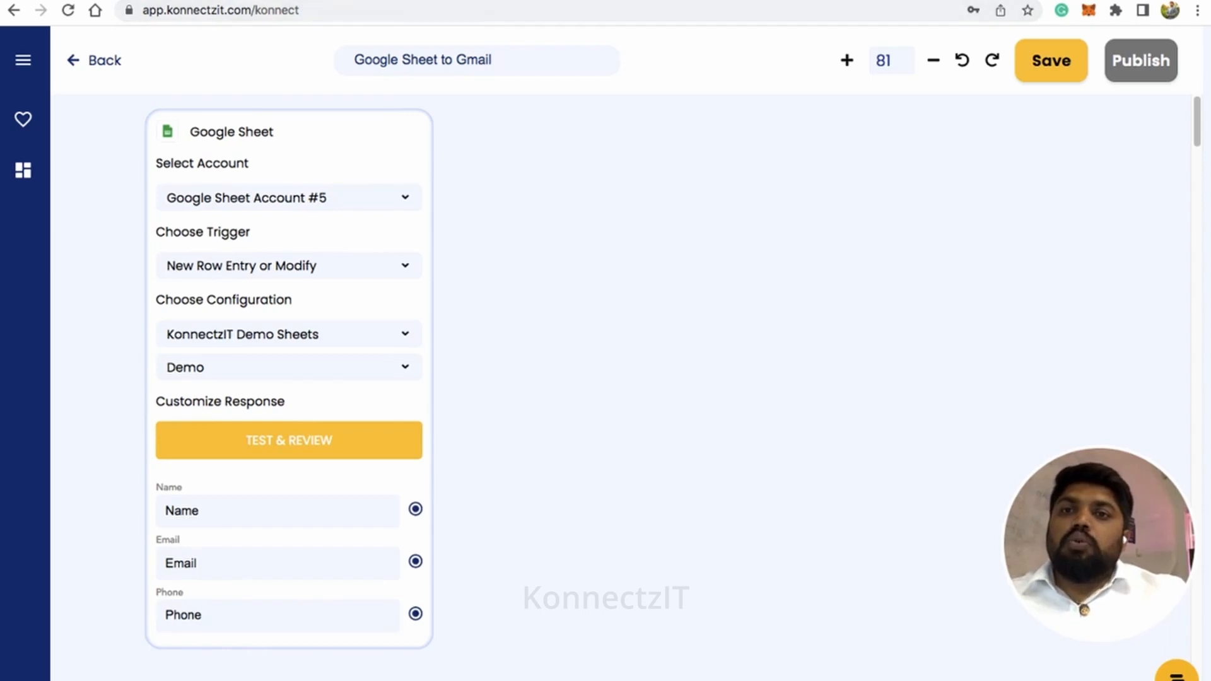
Check the Google Apps Script API status in the Google Apps Script user settings, and return to the workflow
left_click(325, 2)
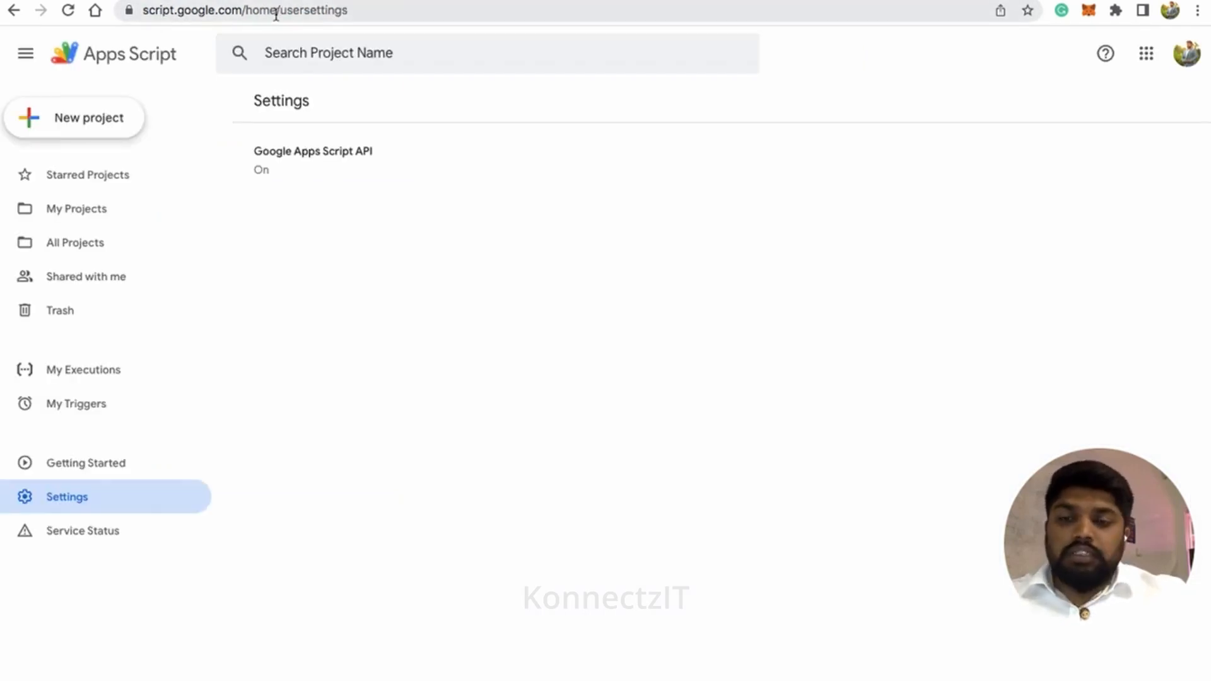
left_click(70, 498)
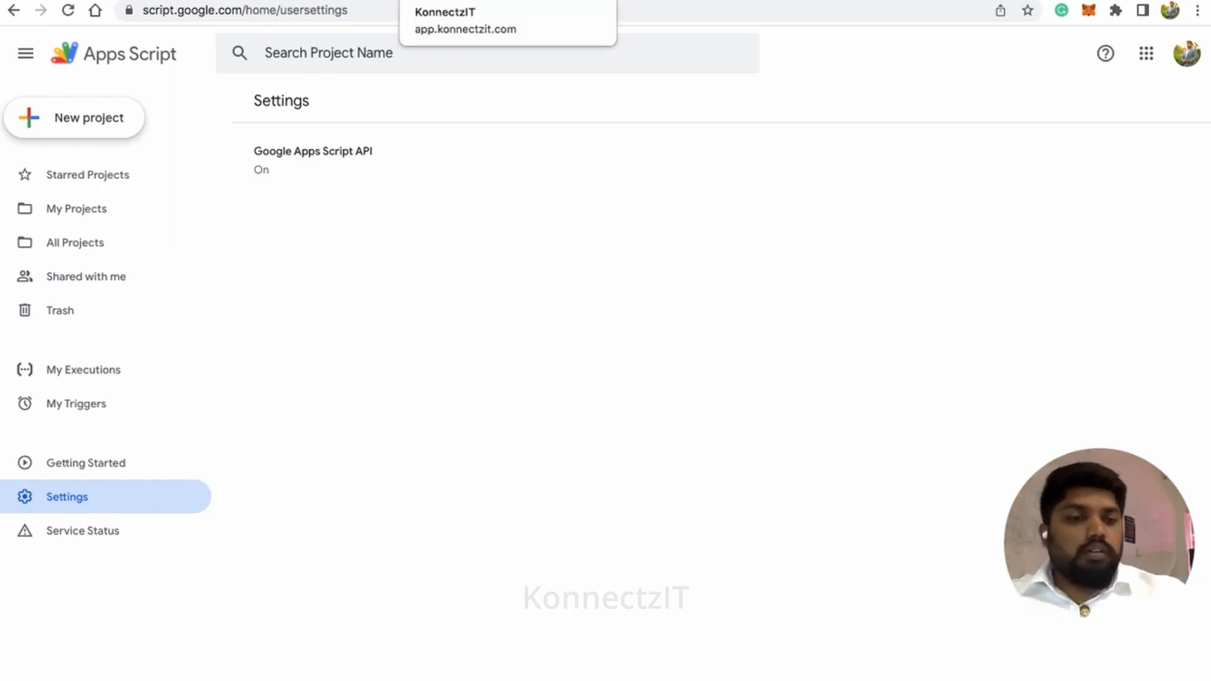
left_click(441, 1)
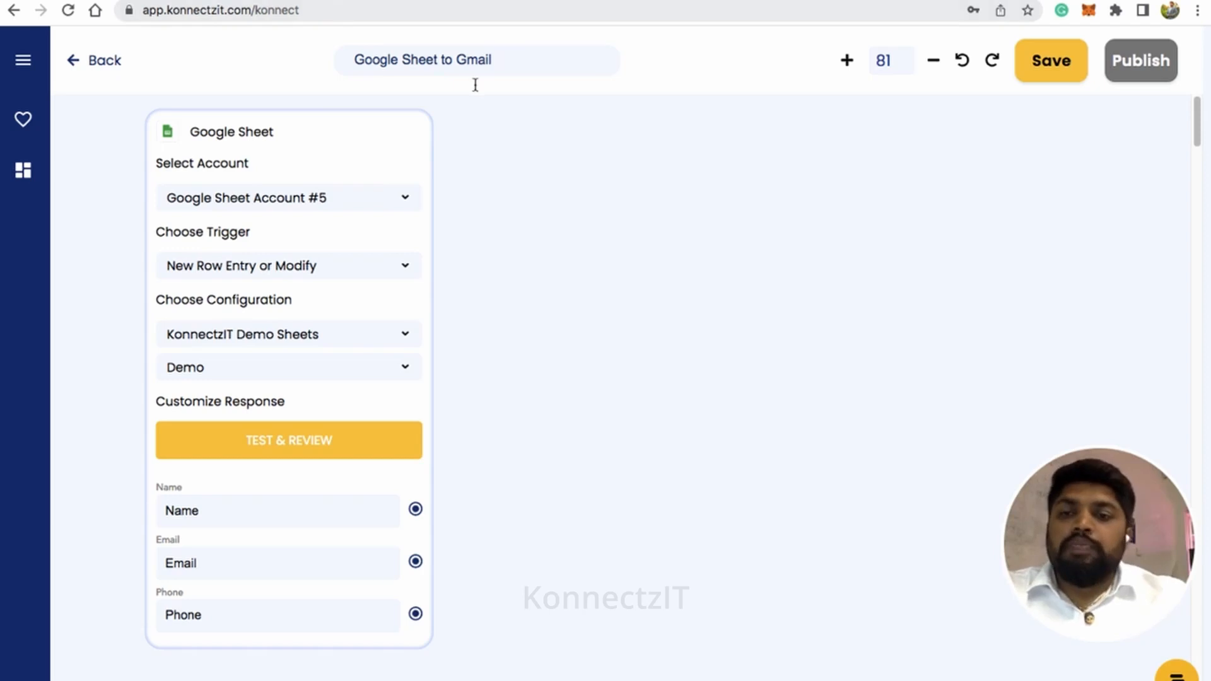
Start the trigger's test and review, requiring the Name, Email and Phone fields with the AND condition
left_click(275, 441)
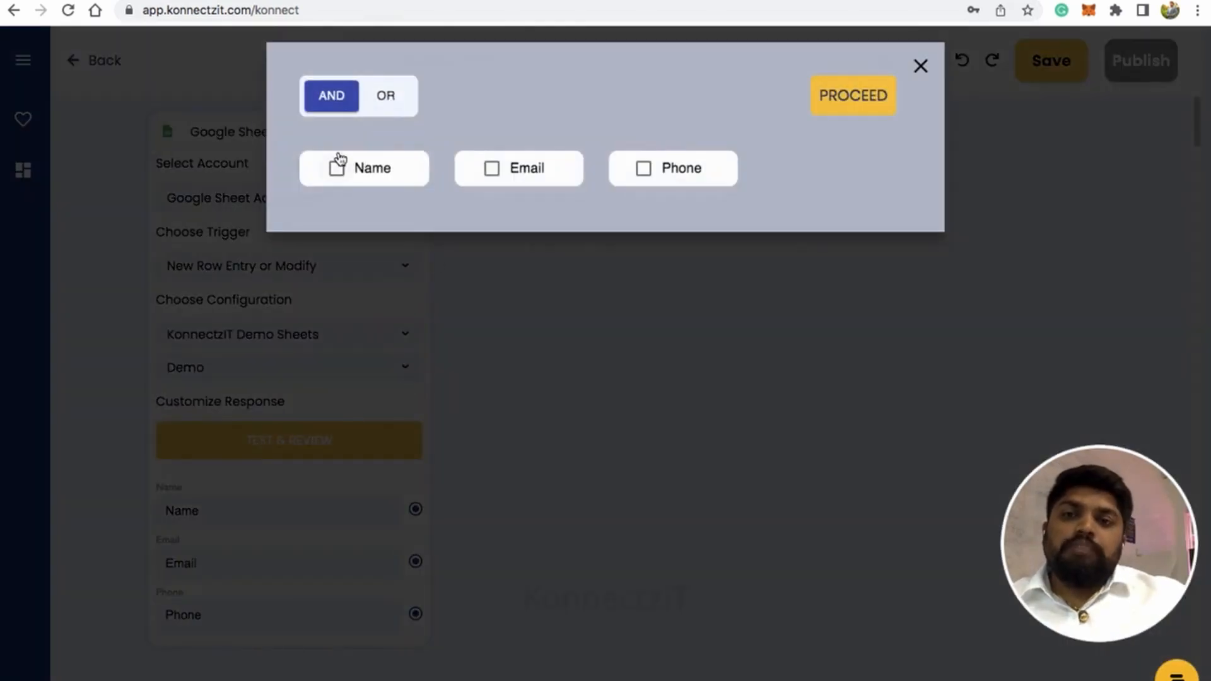
left_click(347, 169)
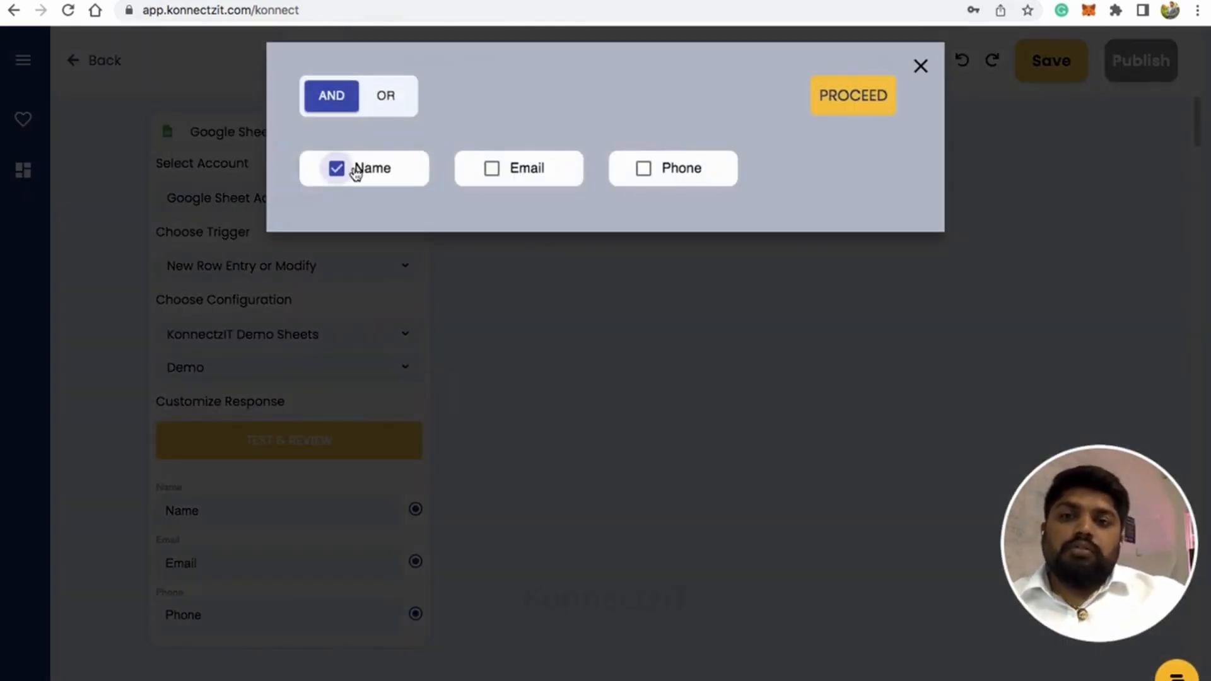
left_click(492, 169)
left_click(643, 169)
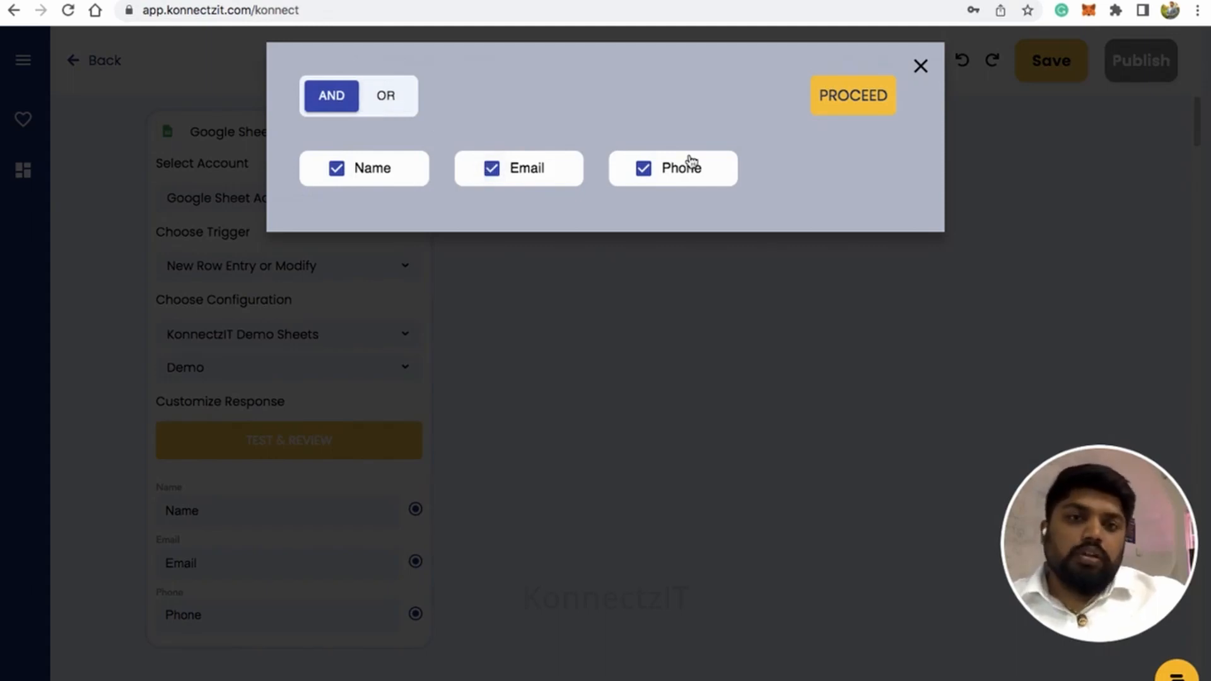
left_click(843, 100)
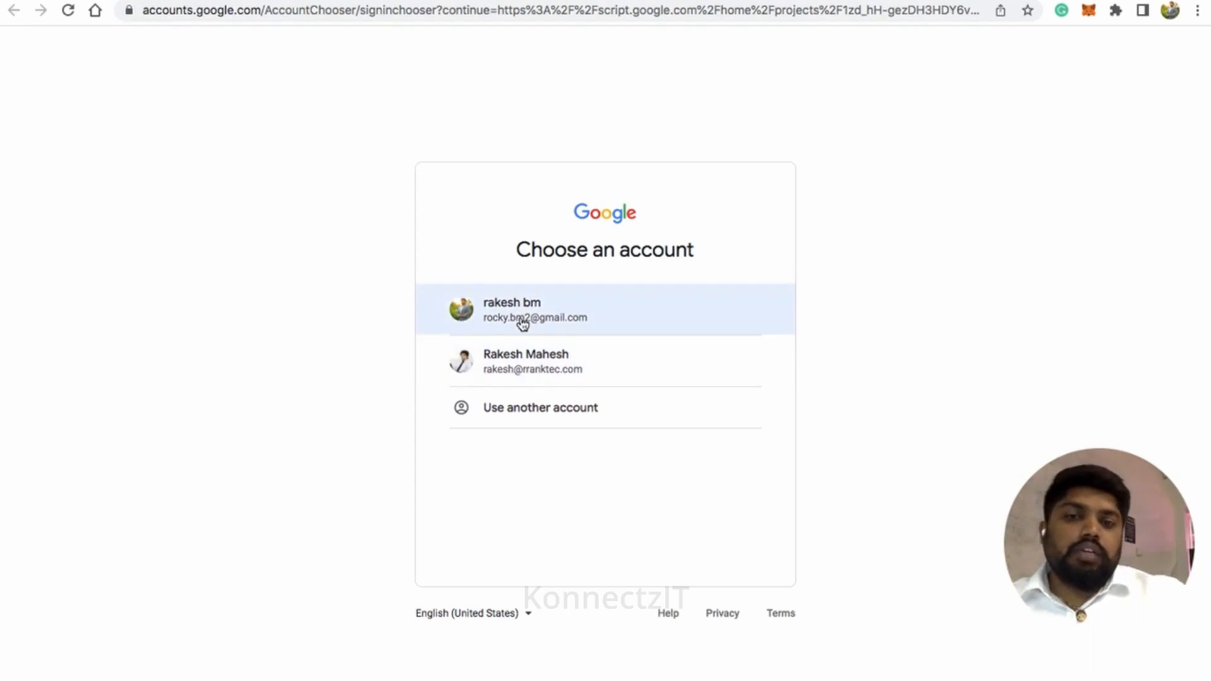
Sign in to Apps Script and add an onChange trigger from the spreadsheet, with event type On change and failure notifications set to immediately
left_click(521, 320)
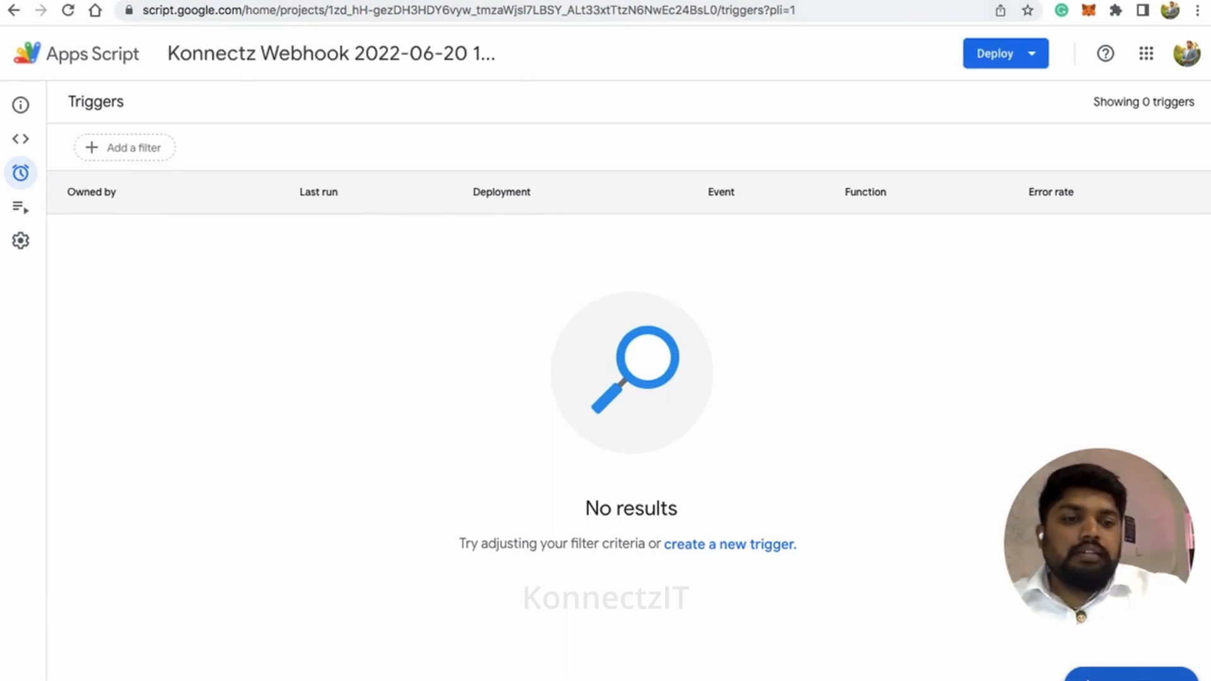
left_click(1131, 675)
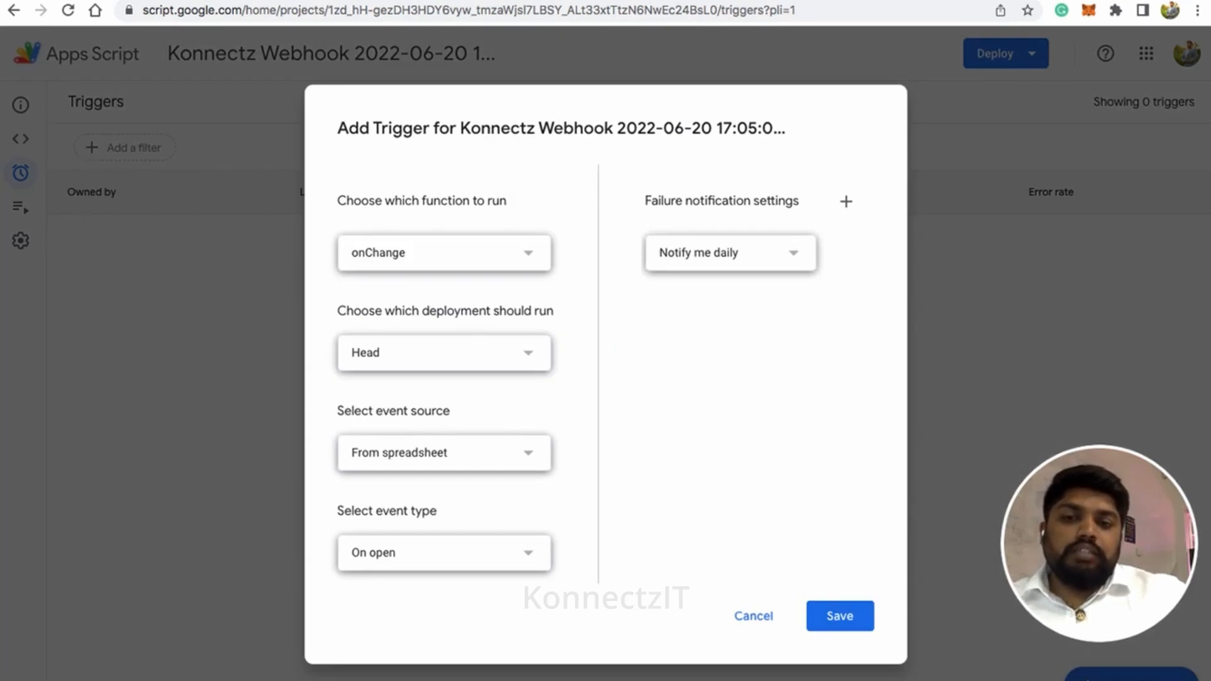
left_click_drag(334, 509, 467, 552)
left_click(528, 556)
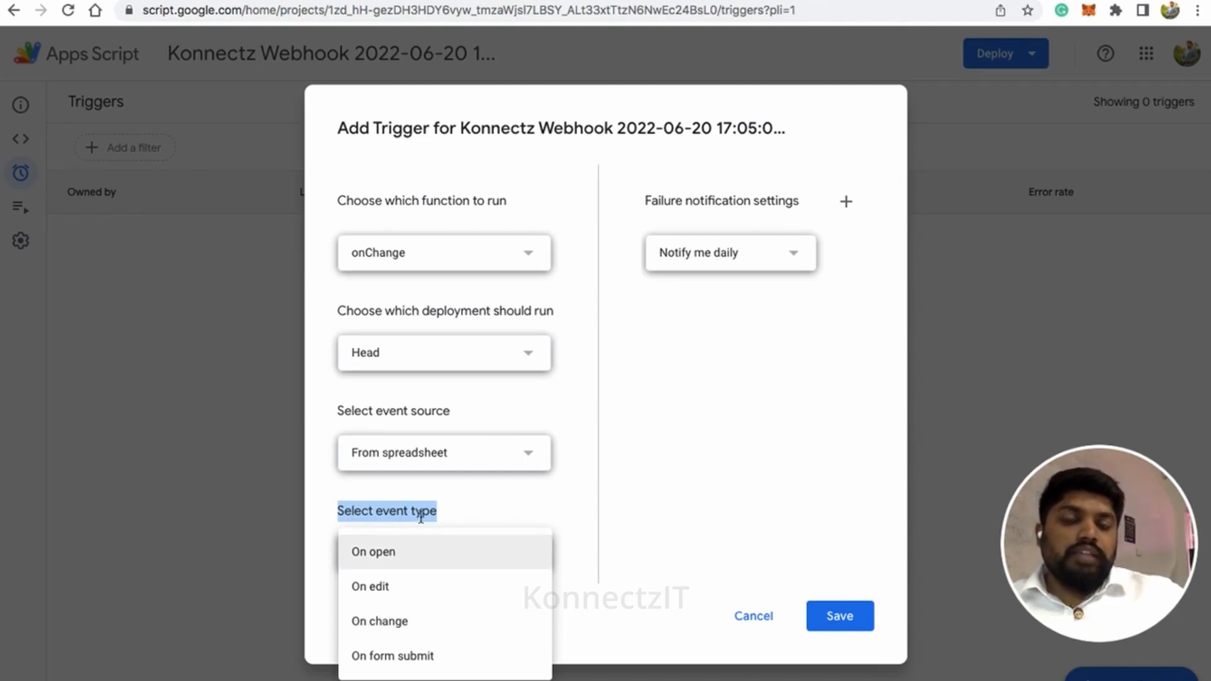
left_click(387, 626)
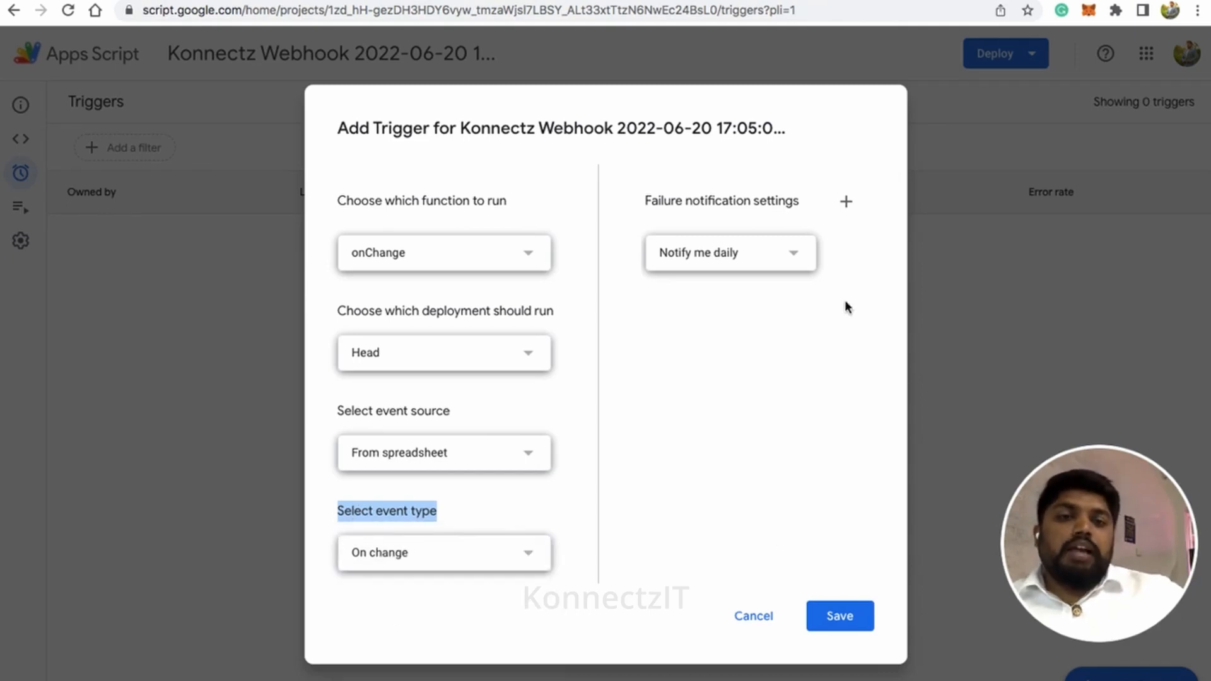
left_click(793, 253)
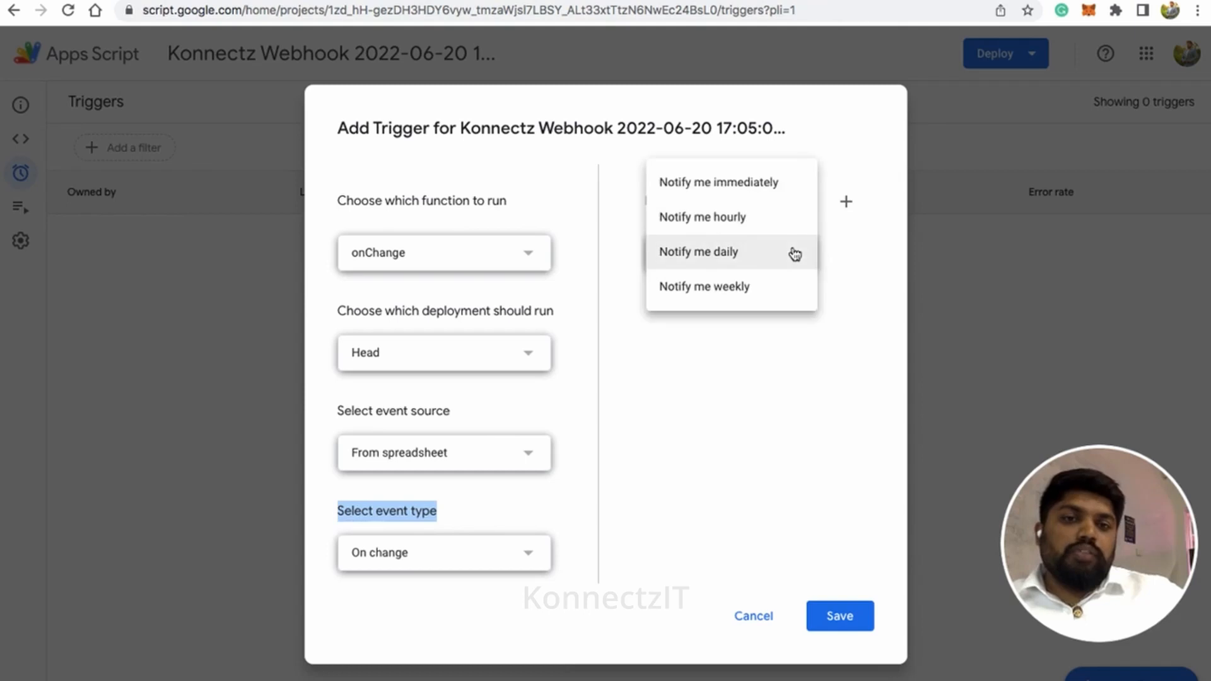
left_click(751, 185)
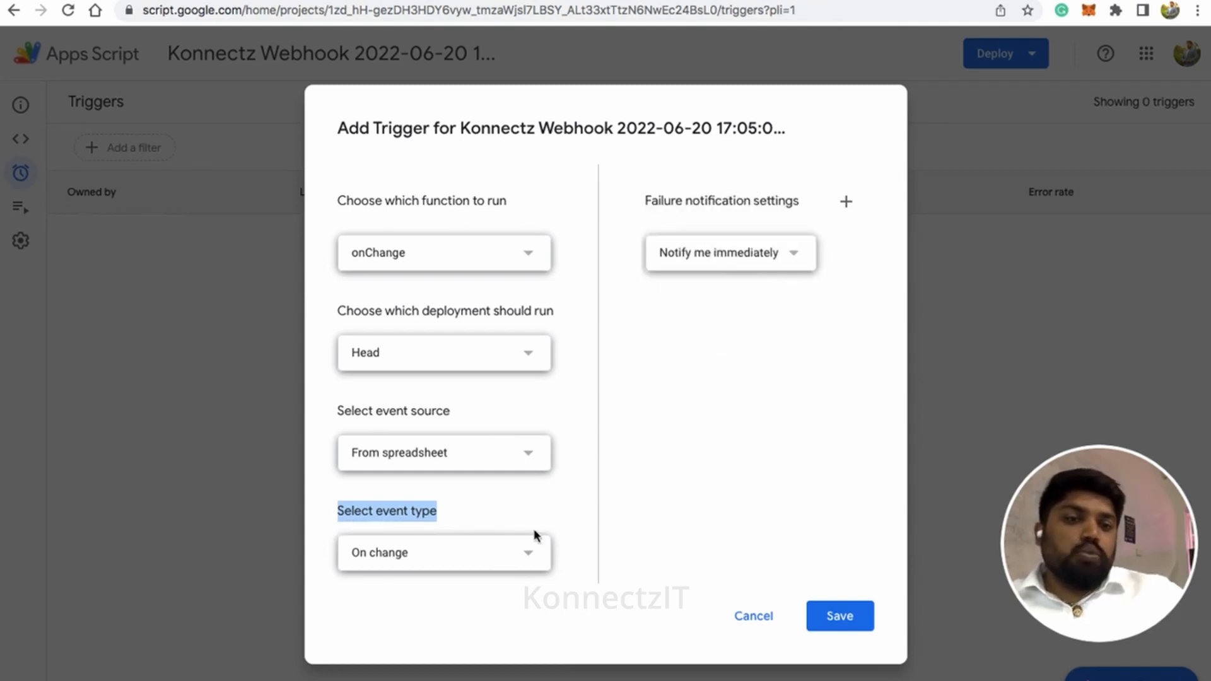
left_click(842, 617)
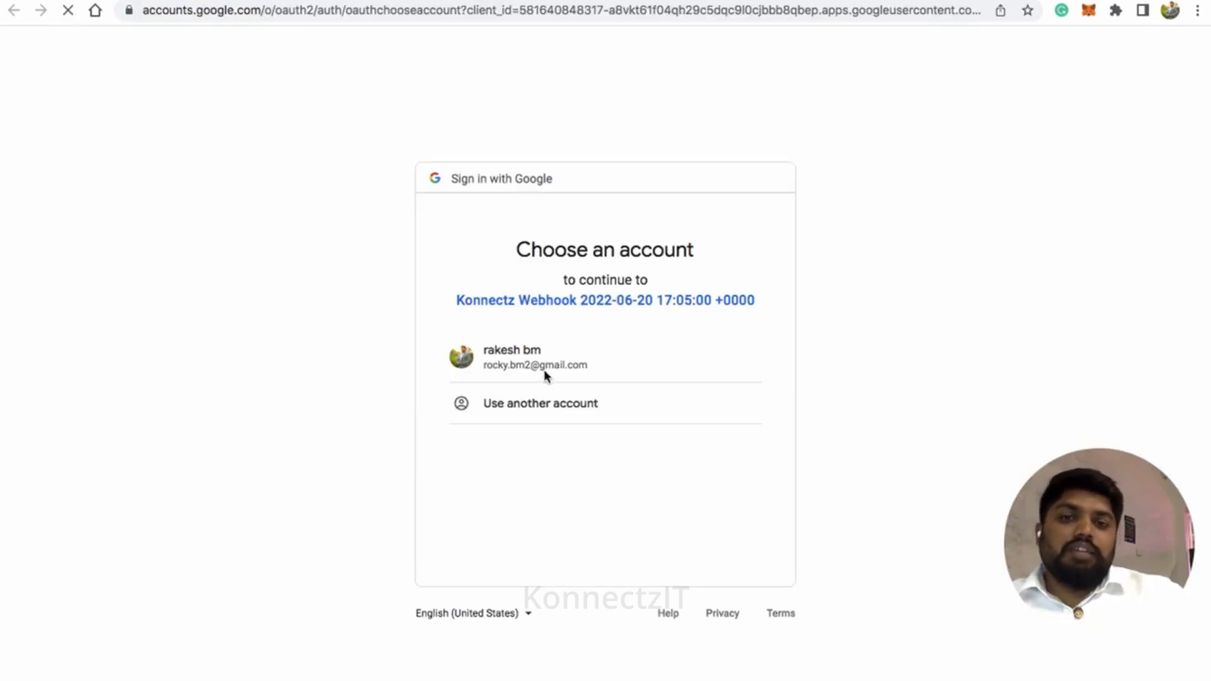
Authorize the Konnectz Webhook script for the Google account, proceeding past the unverified-app page and allowing the requested access
left_click(540, 367)
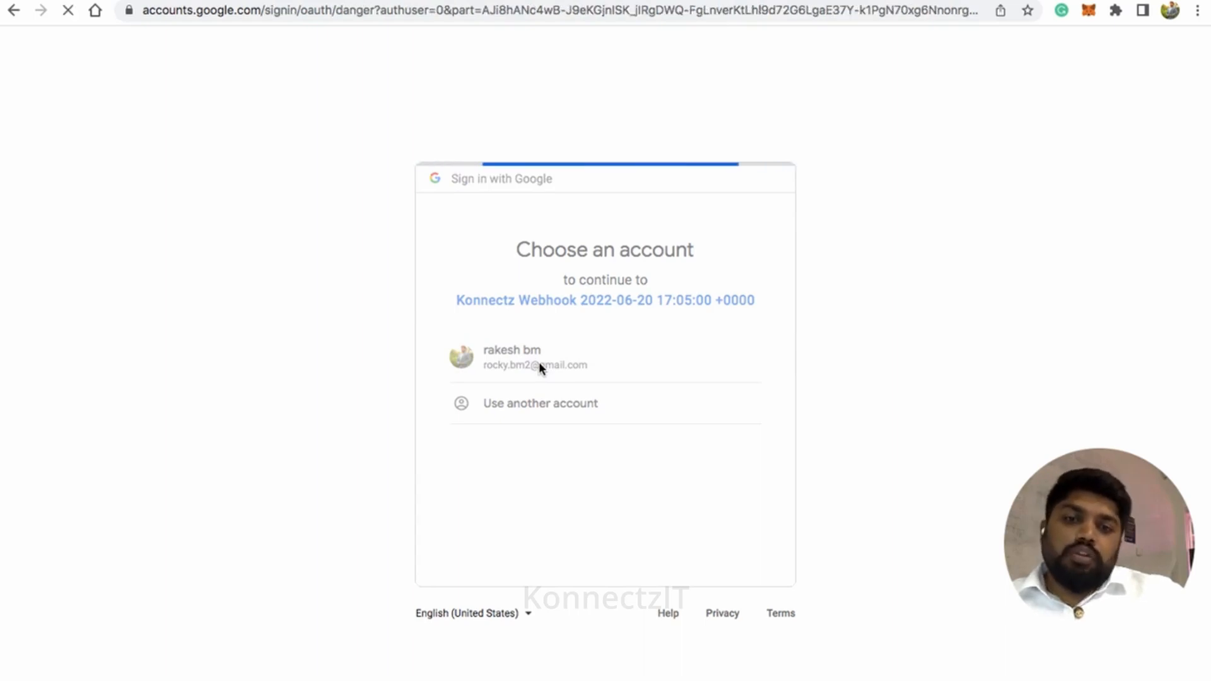
left_click(378, 342)
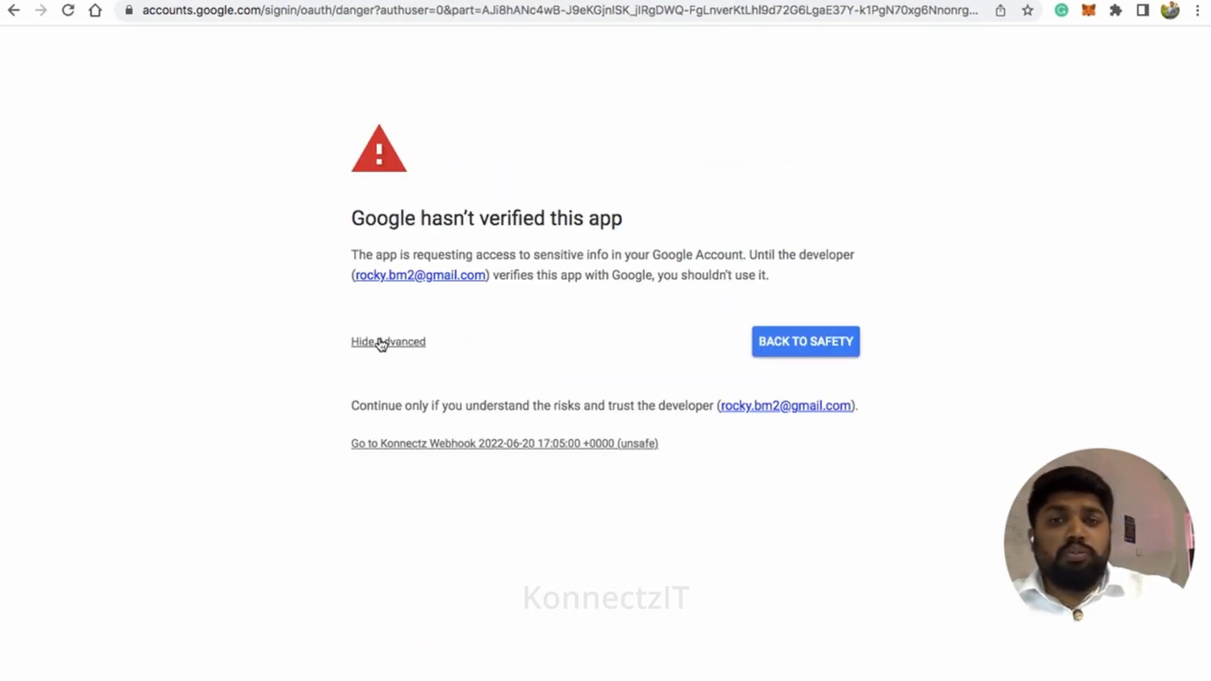
left_click(504, 443)
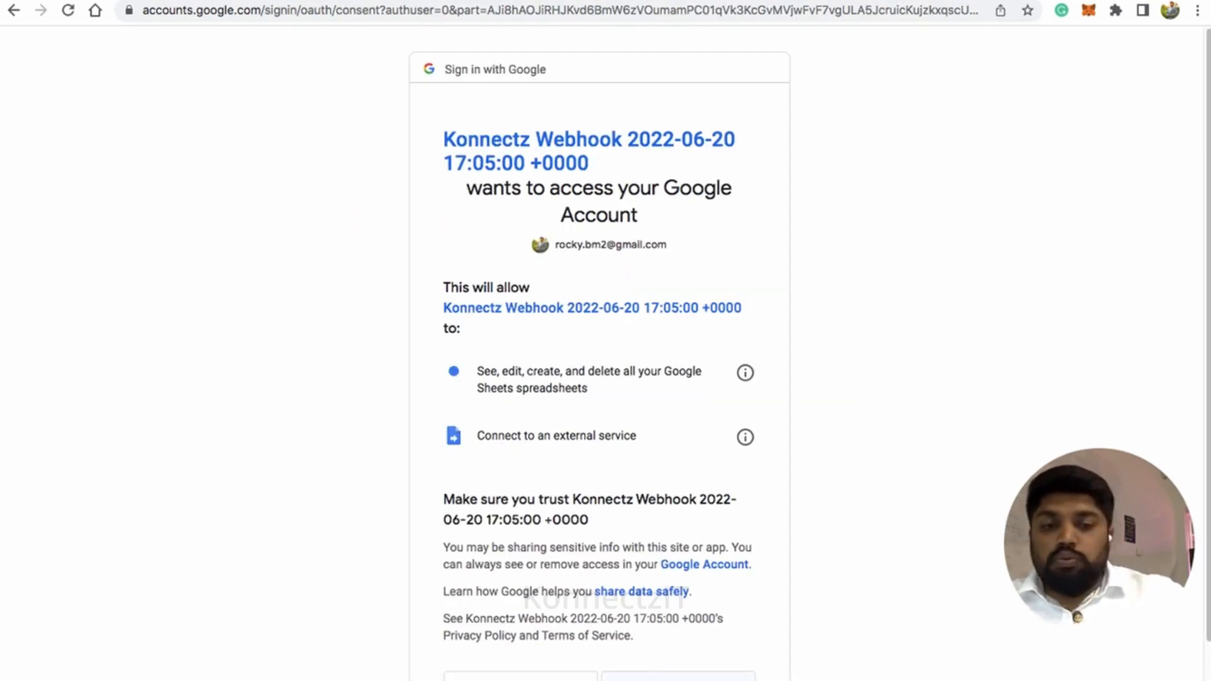
left_click(678, 677)
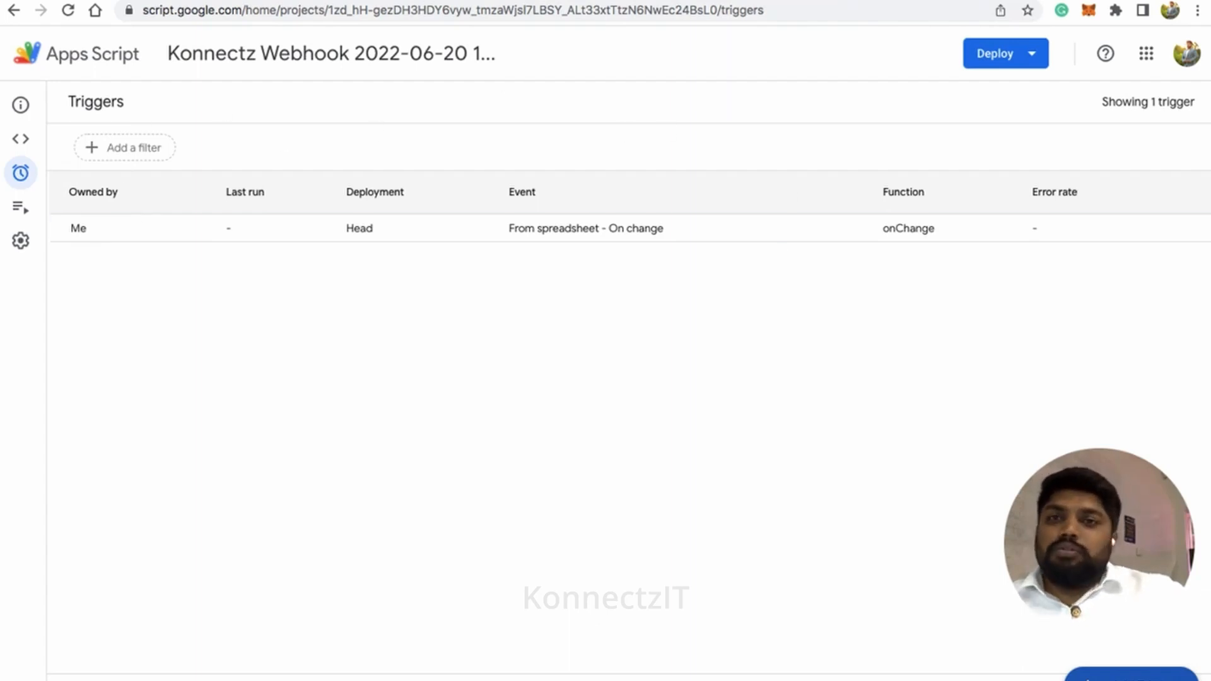
Return to the Google Sheet to Gmail workflow and move the Google Sheet card slightly down on the canvas
left_click(410, 0)
scroll(419, 305, "down", 3)
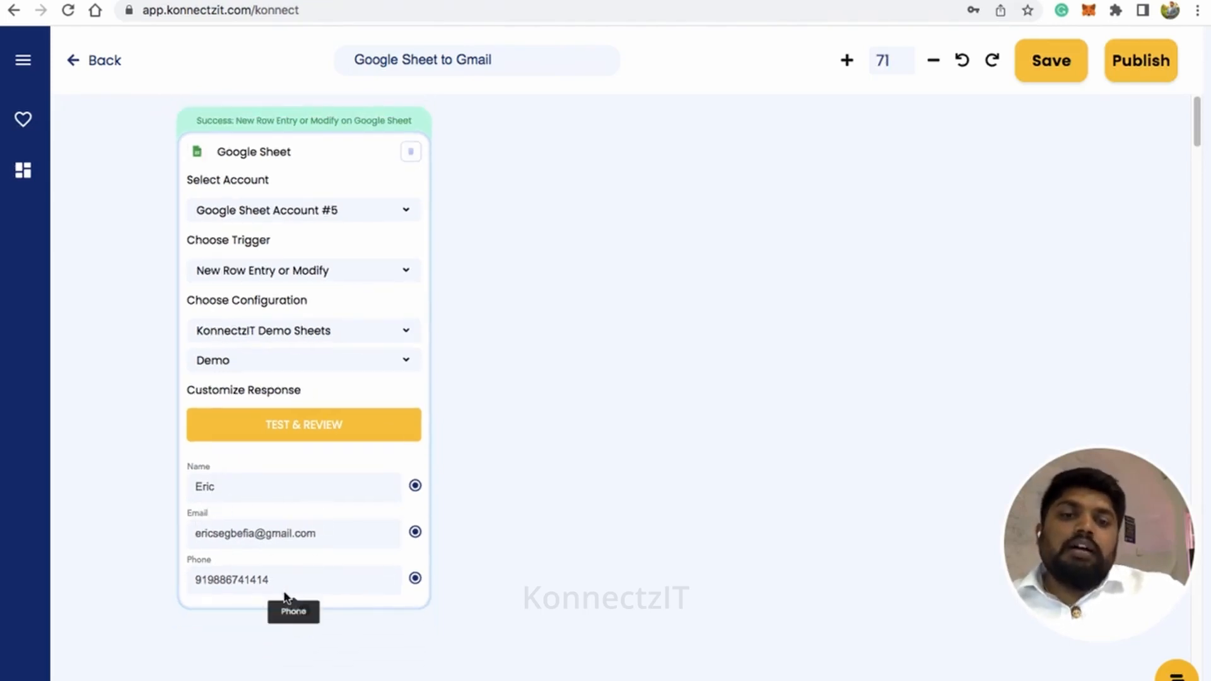
left_click_drag(322, 154, 318, 175)
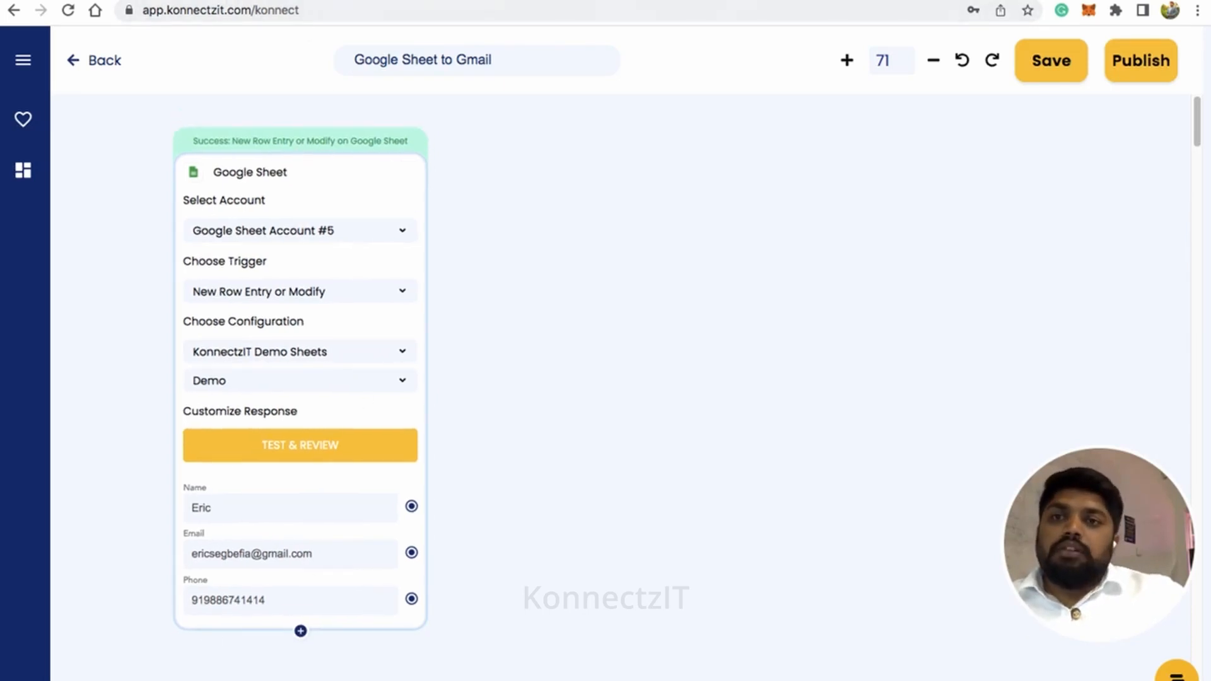
Compare the trigger's sample response with the first data row's Name, Email and Phone in KonnectzIT Demo Sheets, and return to the workflow
key("ctrl+Tab")
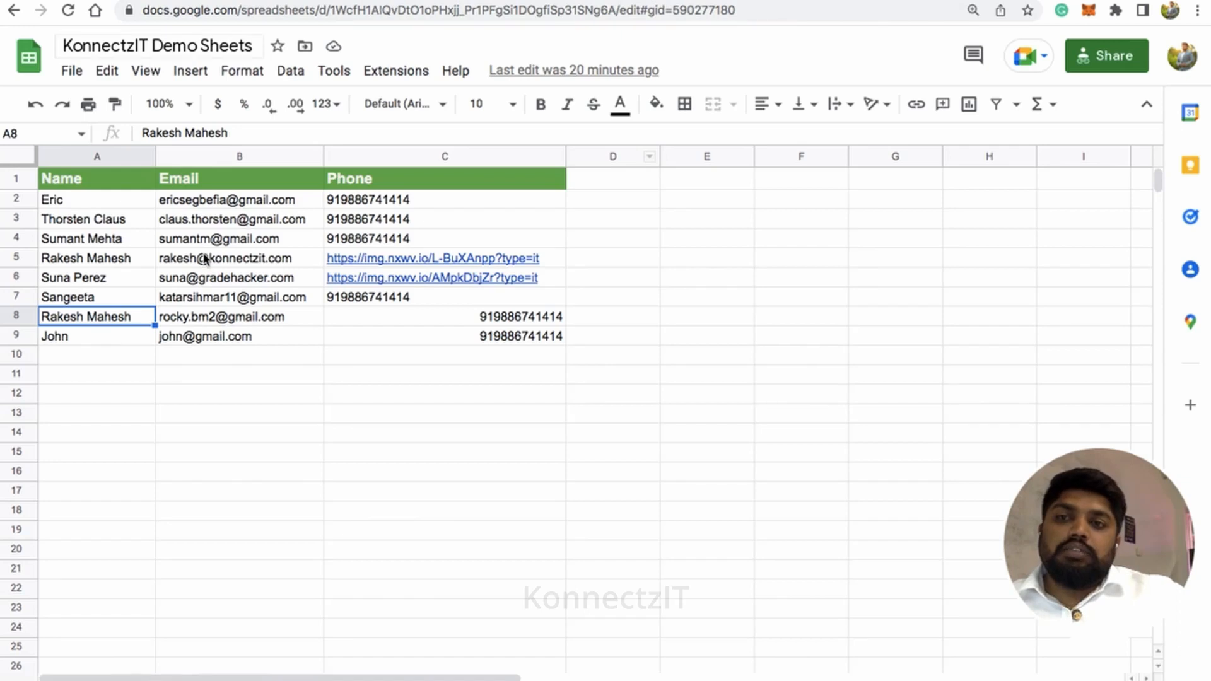
left_click(147, 206)
left_click(197, 211)
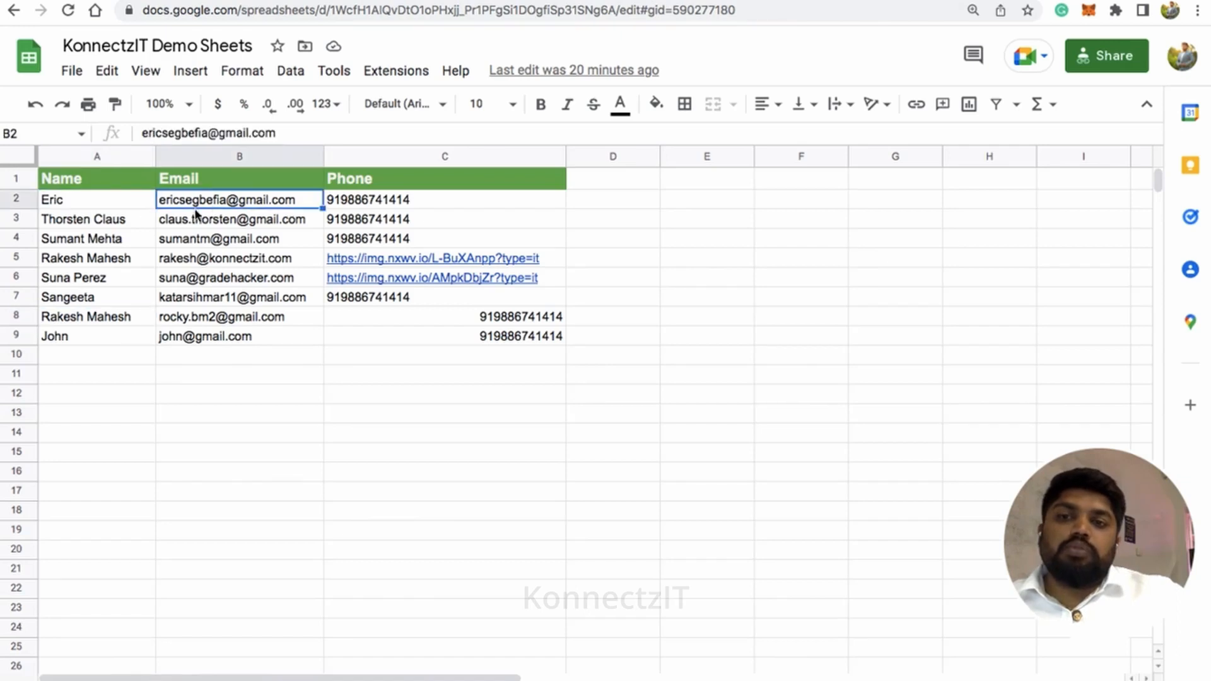
left_click(372, 205)
left_click(222, 1)
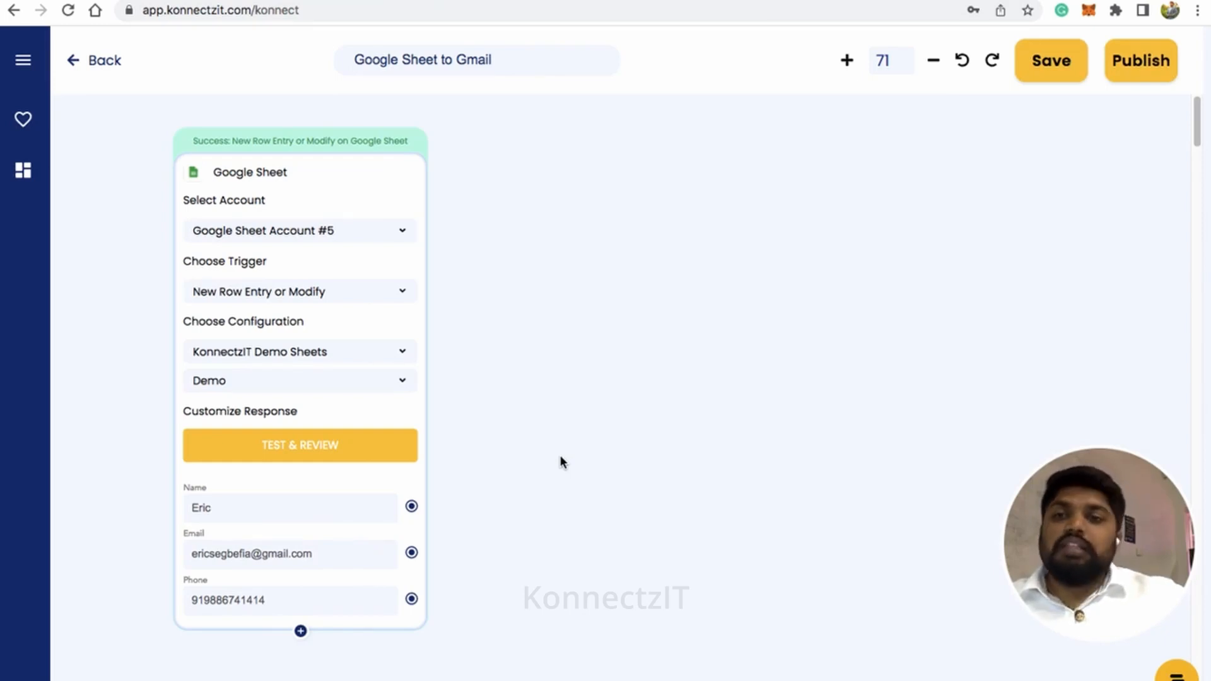
Add a Text Formatter add-on to the workflow canvas and place it beside the Google Sheet card
left_click(25, 62)
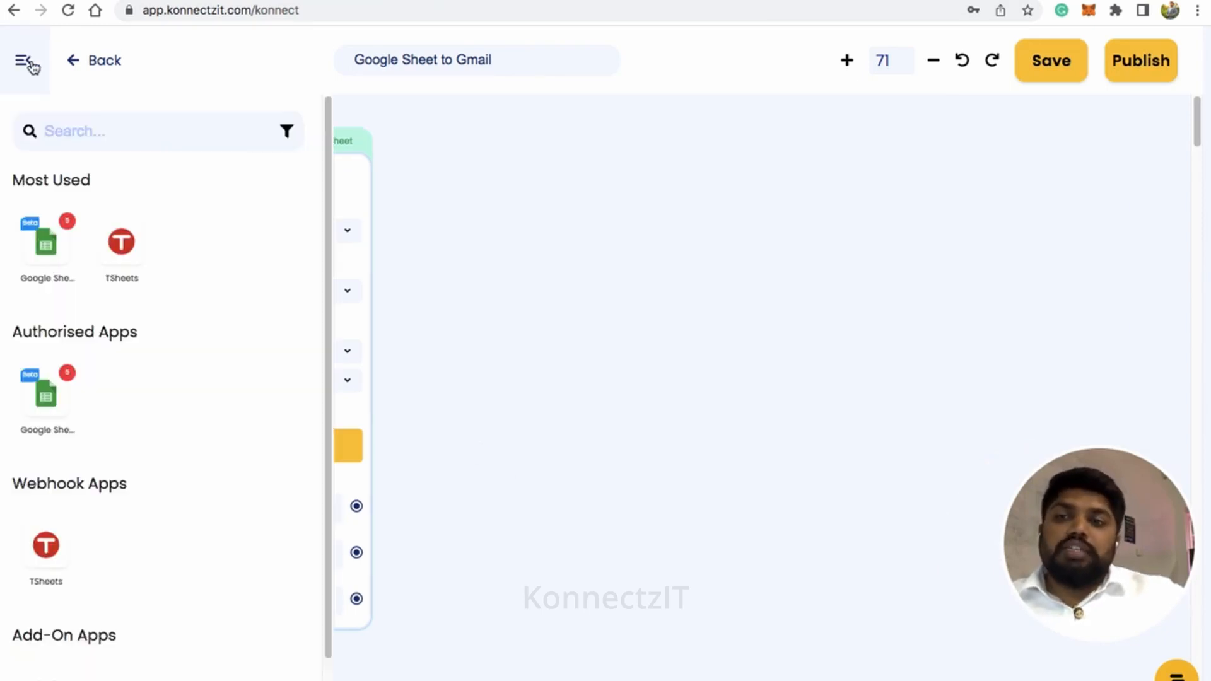
scroll(187, 600, "down", 3)
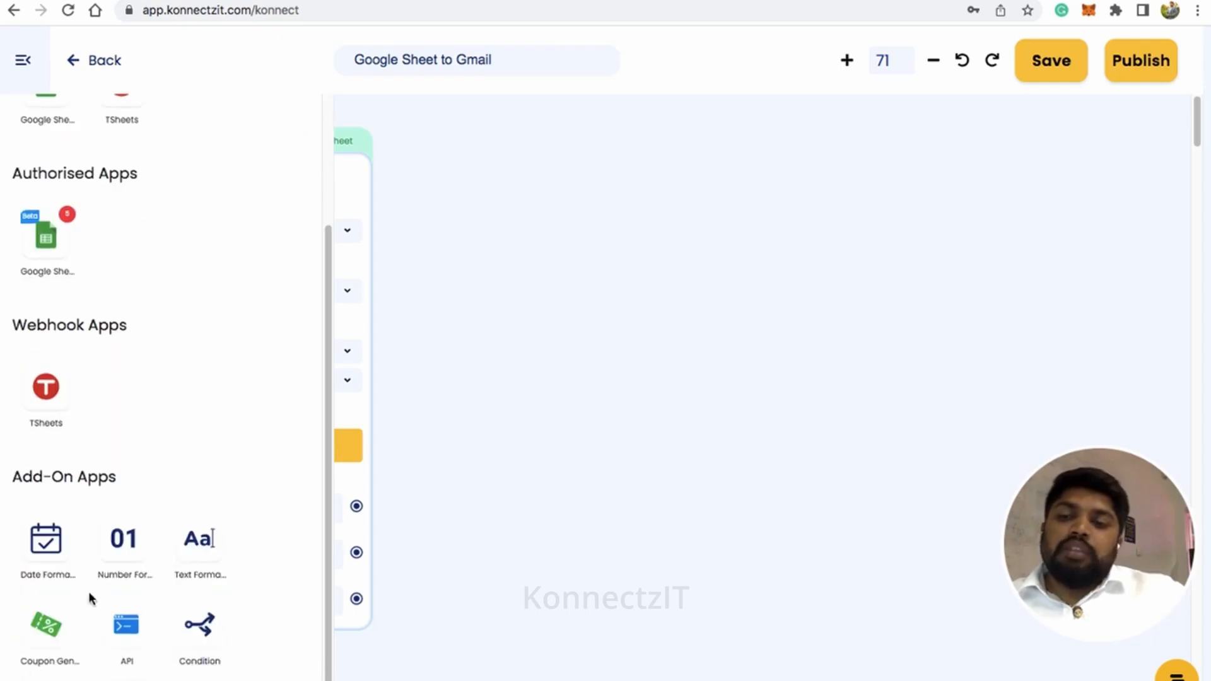
left_click_drag(197, 549, 525, 227)
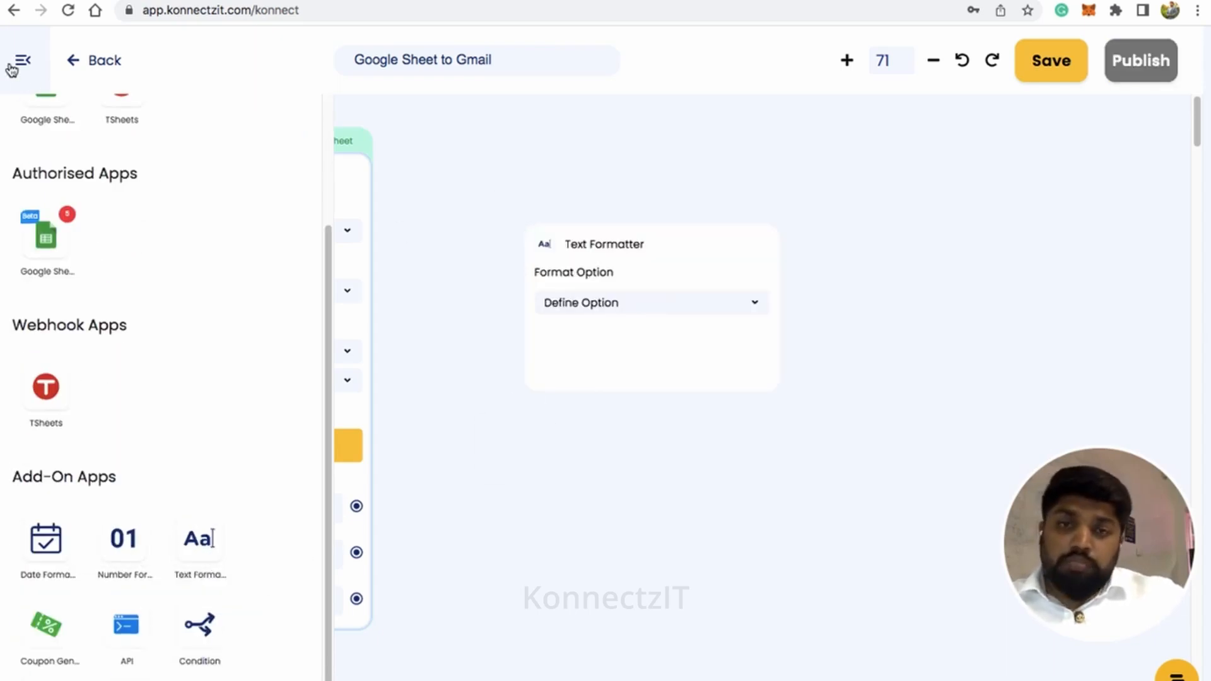
left_click(20, 60)
left_click_drag(694, 249, 600, 238)
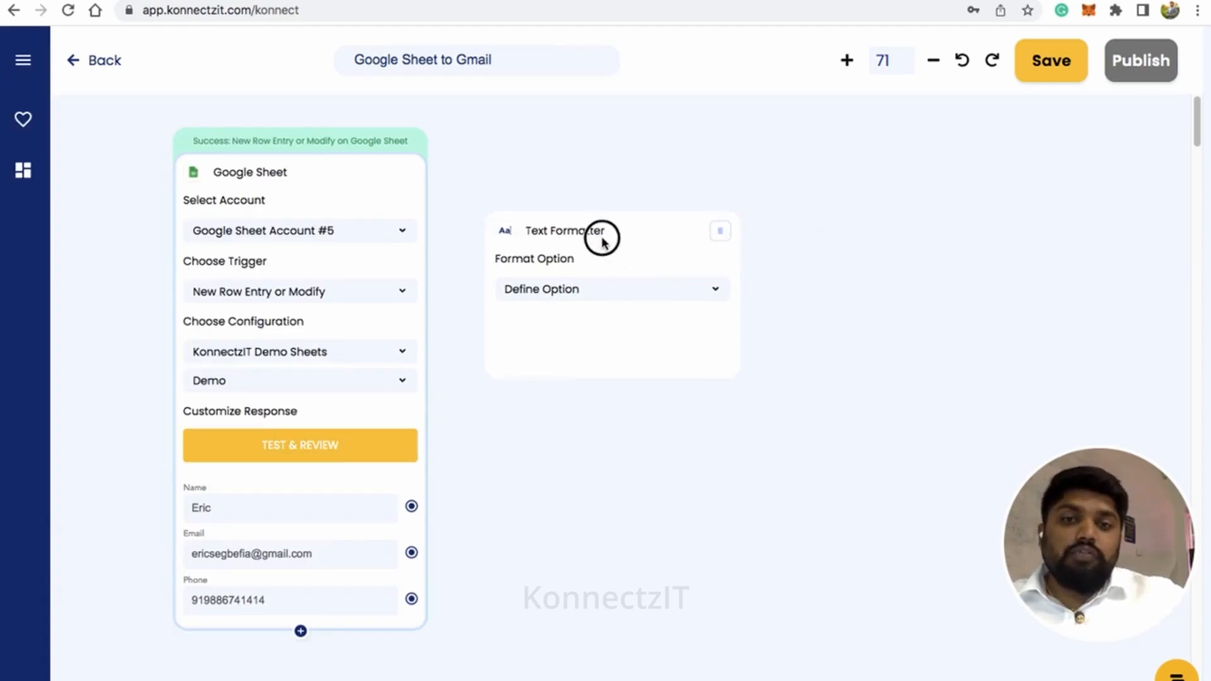
Set the Text Formatter's format option to Merge Text and connect the Google Sheet's Name field to its Text field
scroll(602, 243, "up", 2)
left_click(619, 295)
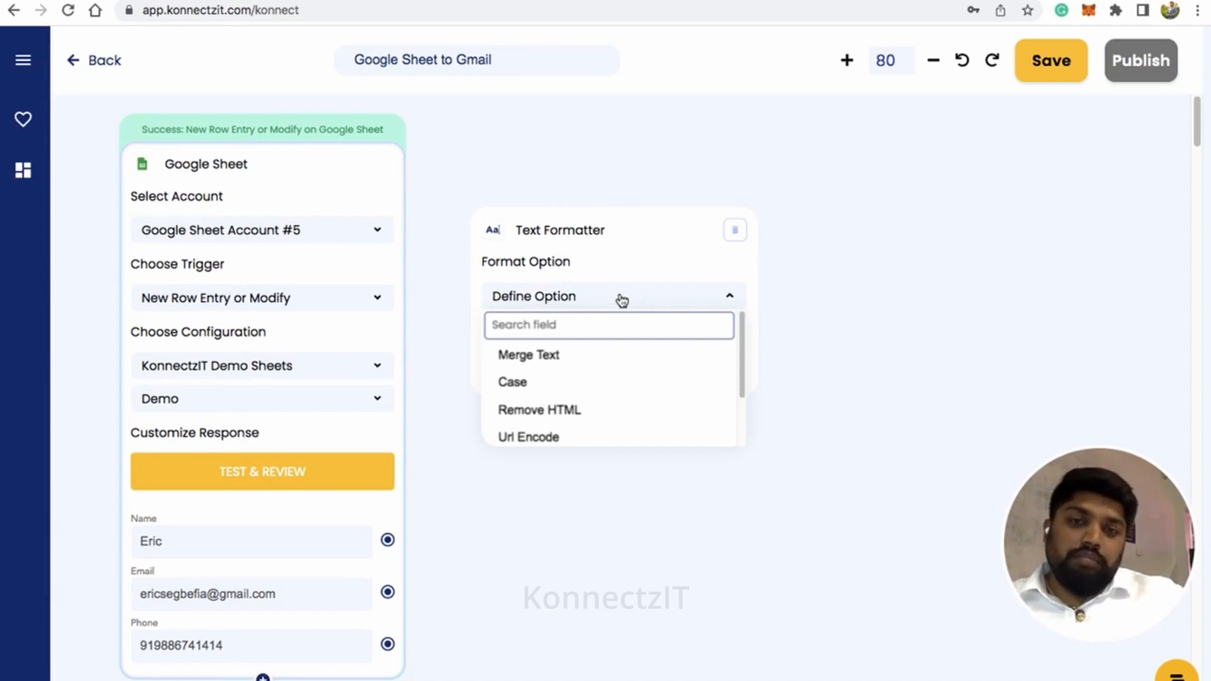
left_click(558, 358)
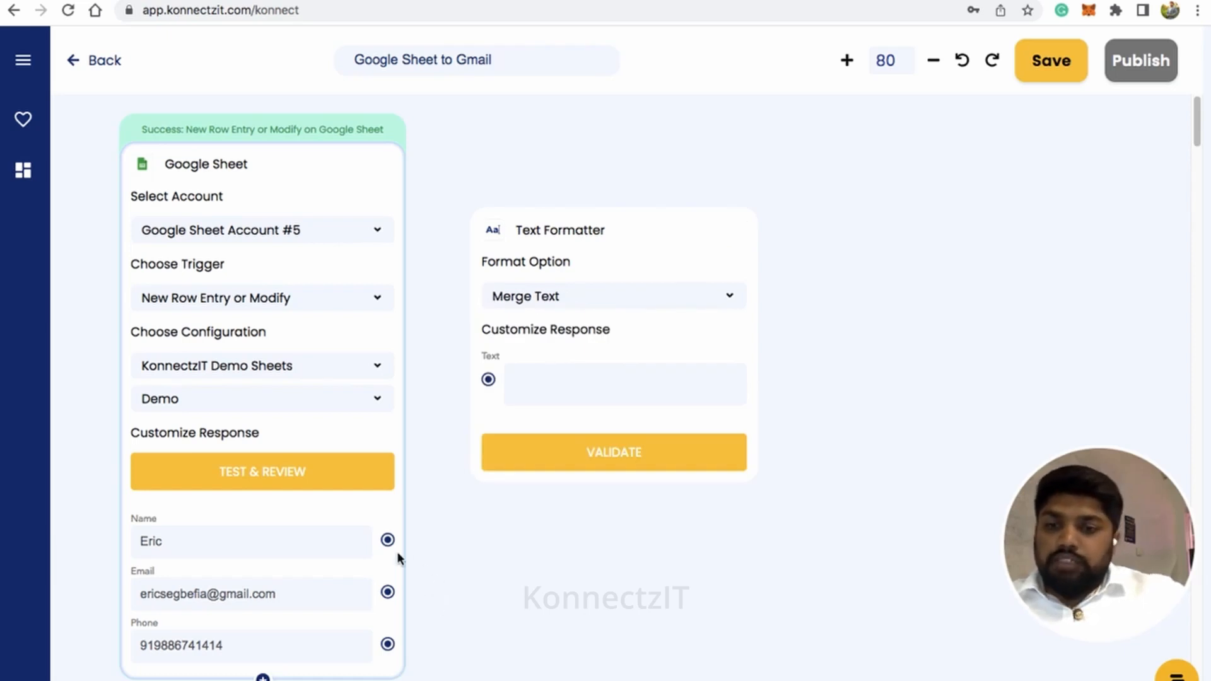
left_click_drag(391, 541, 489, 382)
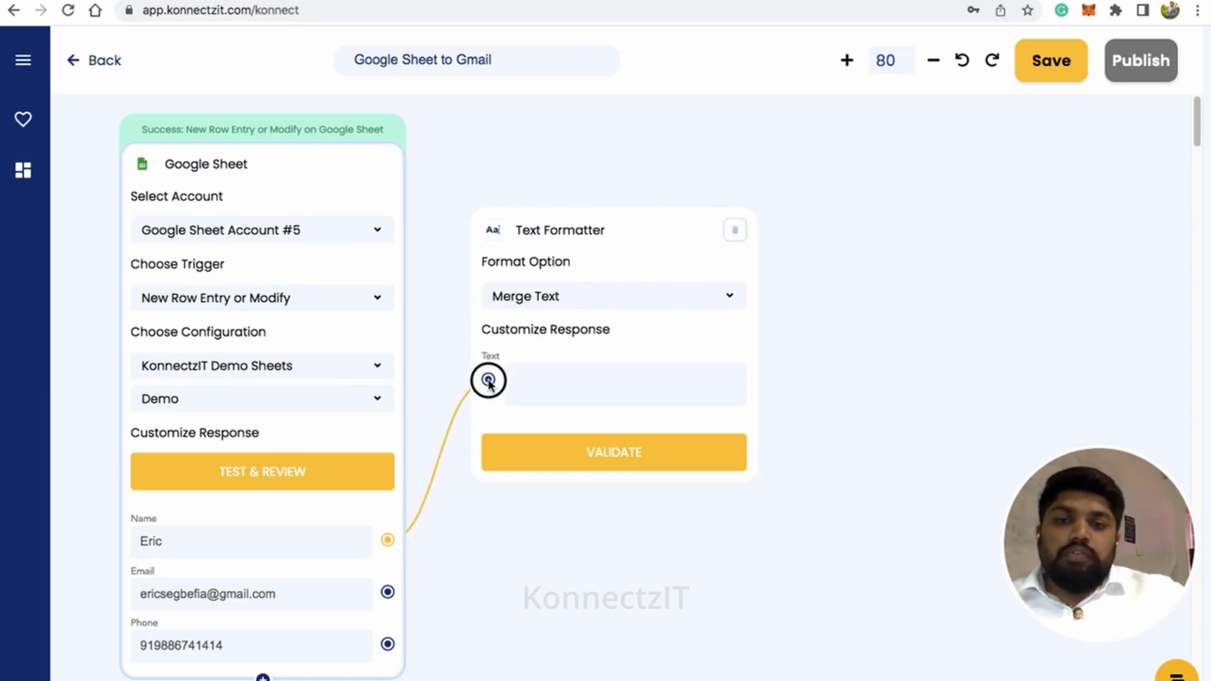
Start the merge text with the greeting "Hi @{Name} ," using the mapped Name field, followed by a blank line
left_click(590, 377)
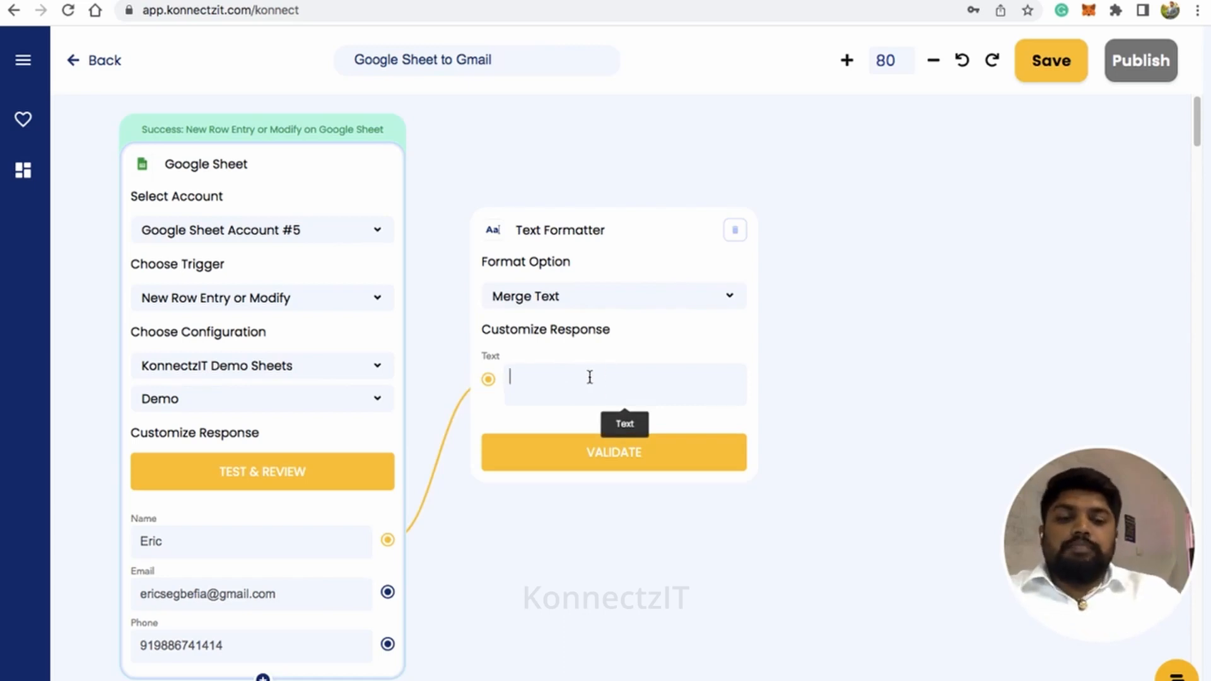
type("Hi @")
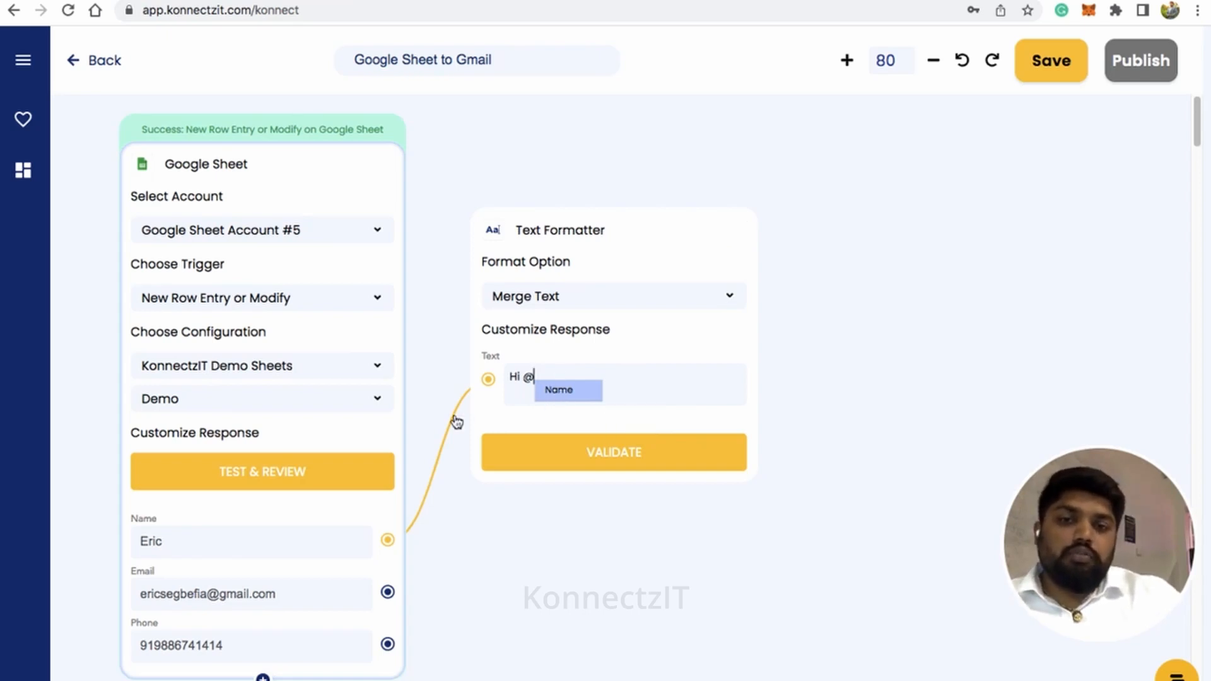
mouse_move(475, 408)
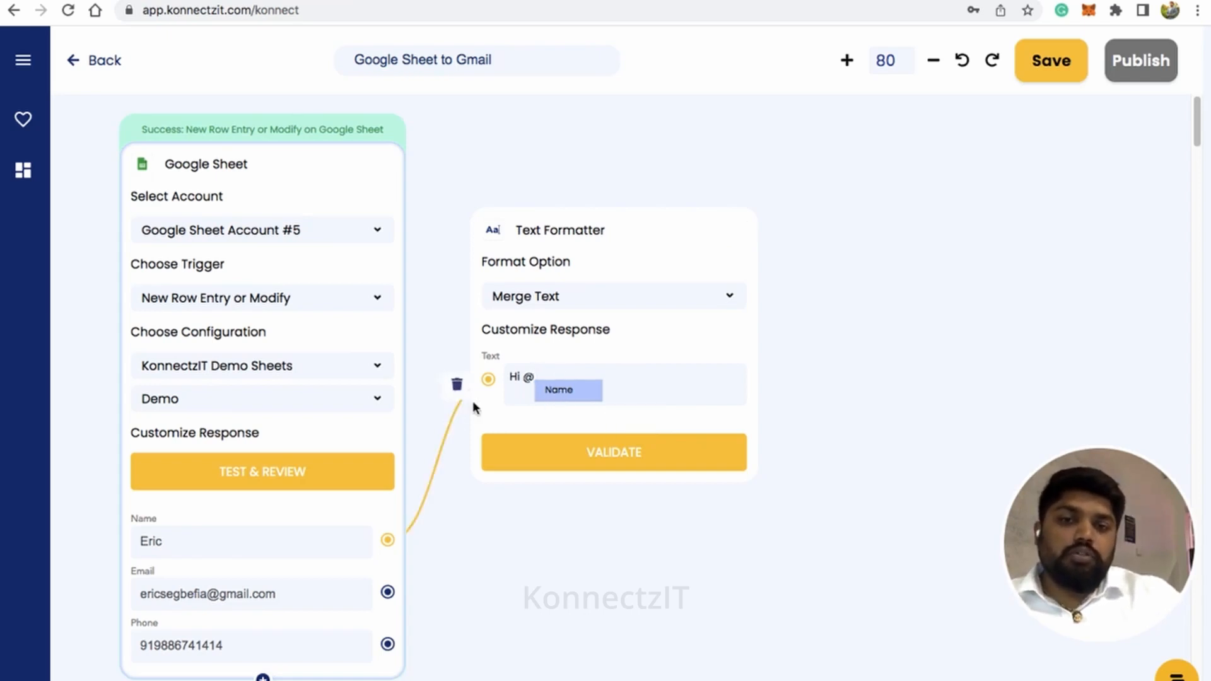
left_click(558, 390)
type(",")
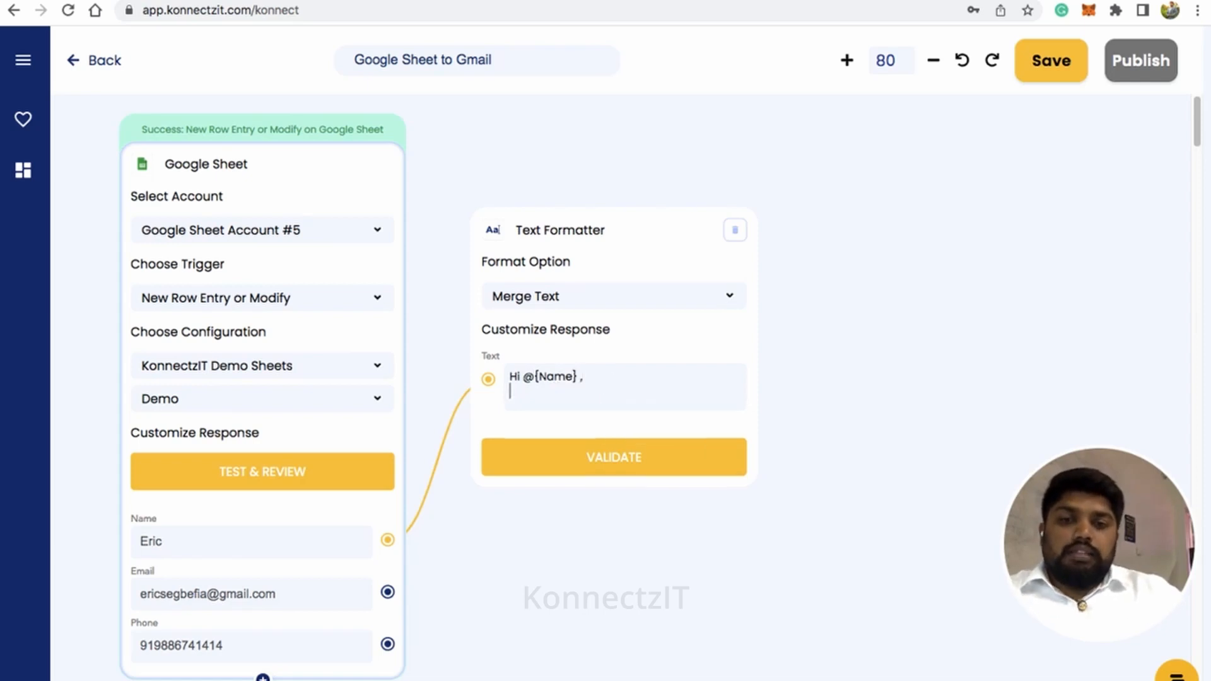
key("Return")
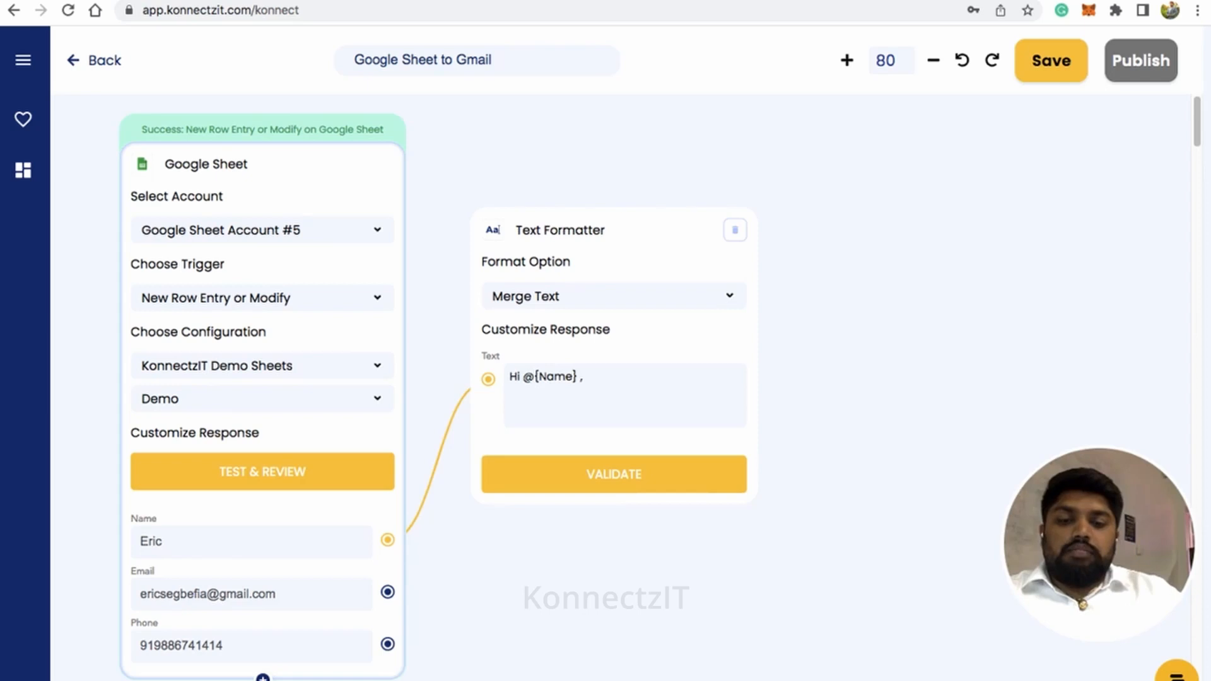
Add the message line "Thanks for choosing KonnectzIT." below the greeting, followed by a blank line
type("Thanks for")
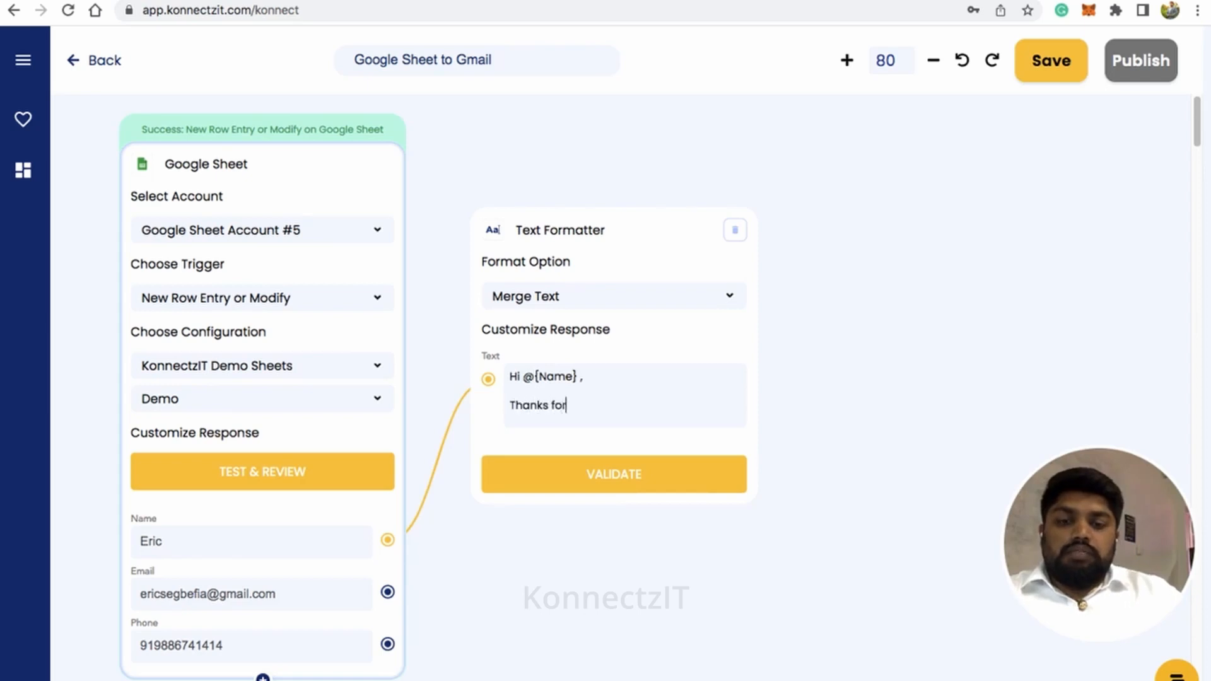
type(" choosing")
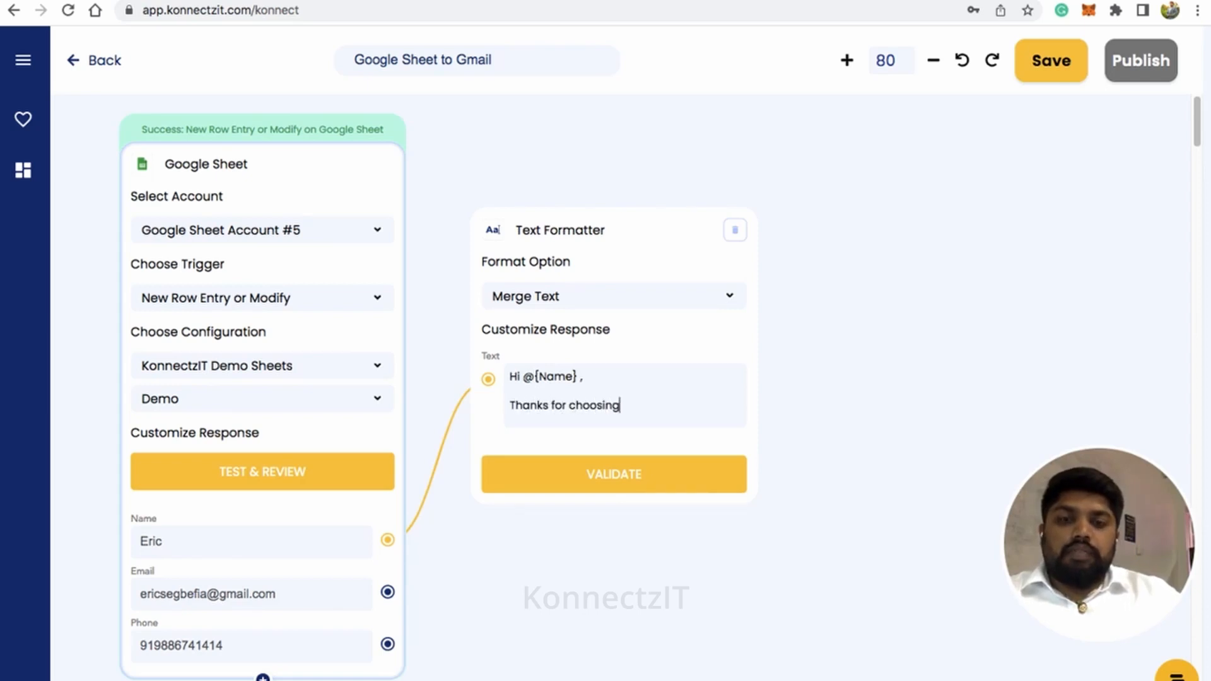
type(" Konnectz")
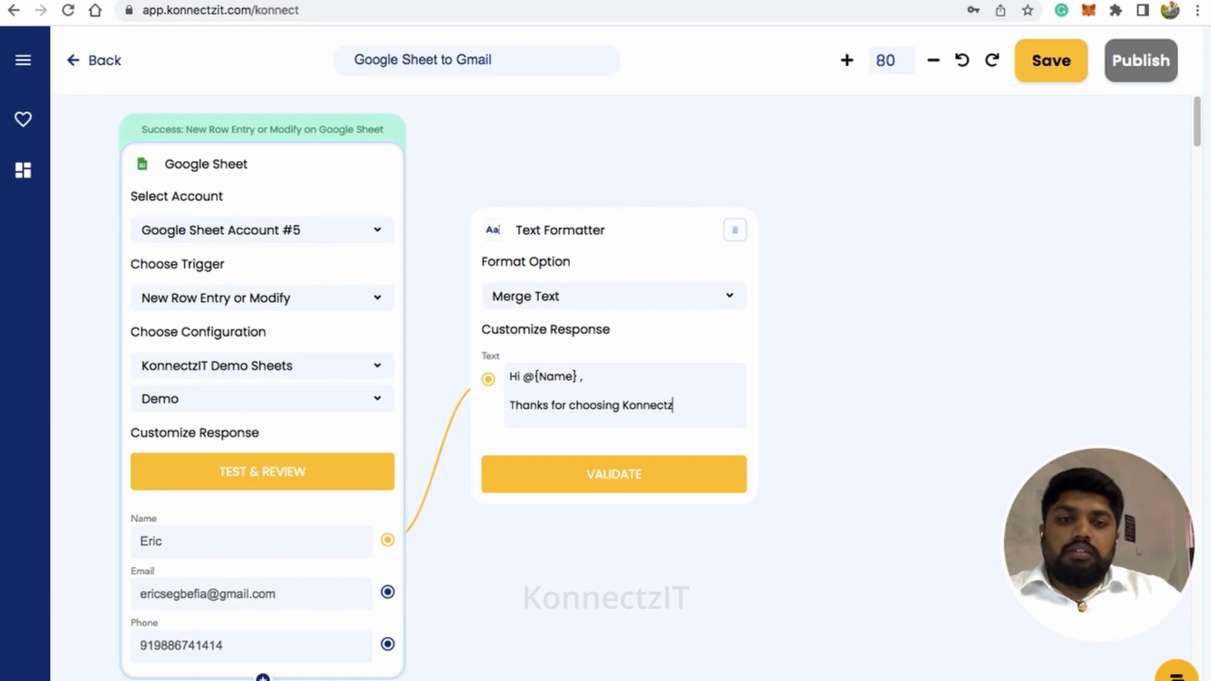
type("IT.")
key("Return")
key("Return")
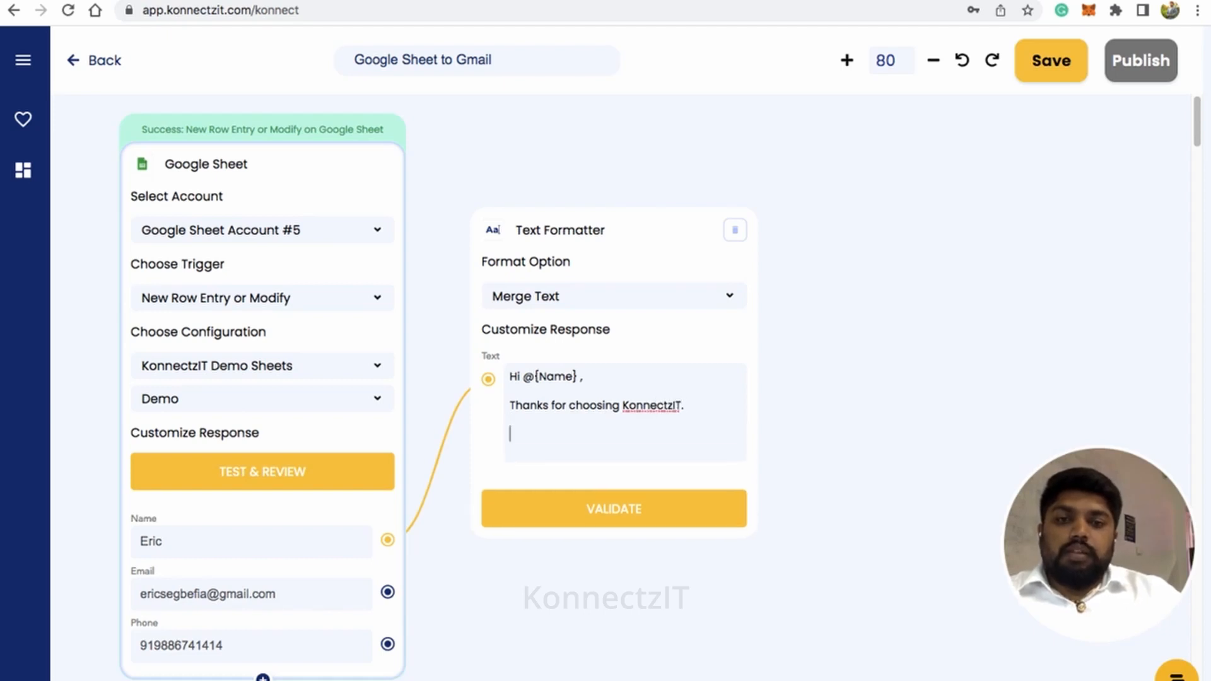
Close the message with "Regards," and "Team KonnectzIT" on separate lines, and validate the Text Formatter
type("Regards,")
key("Return")
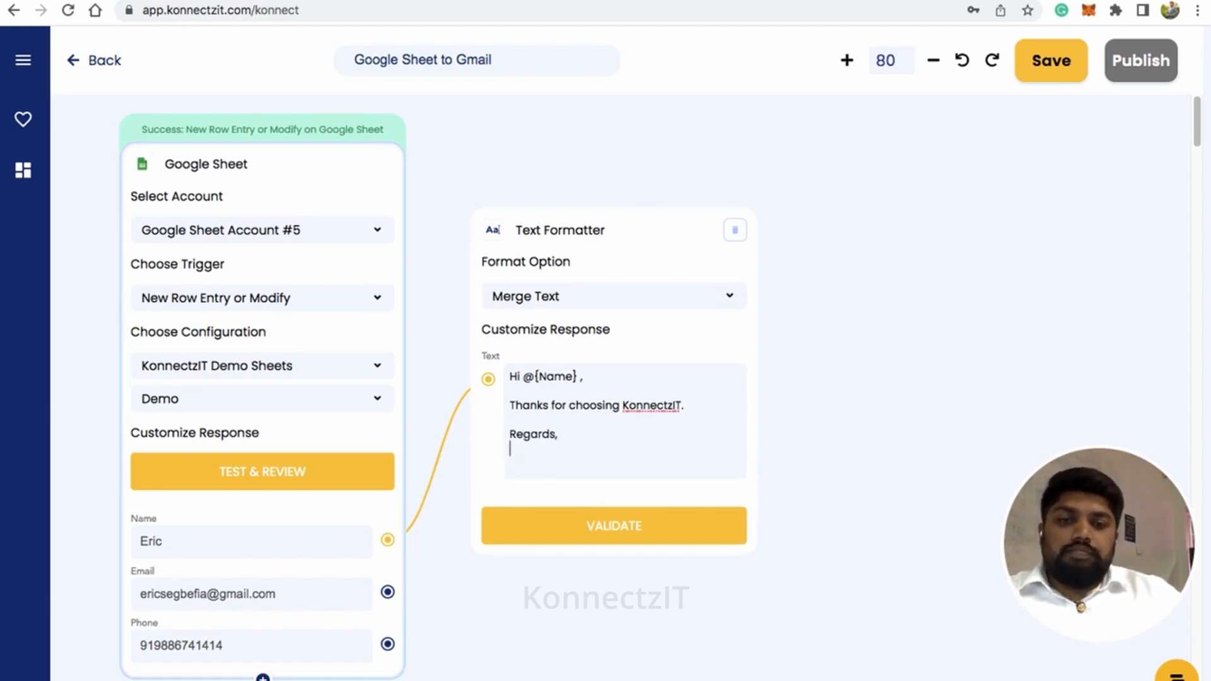
type("R")
key("BackSpace")
type("Team KonnectzIT")
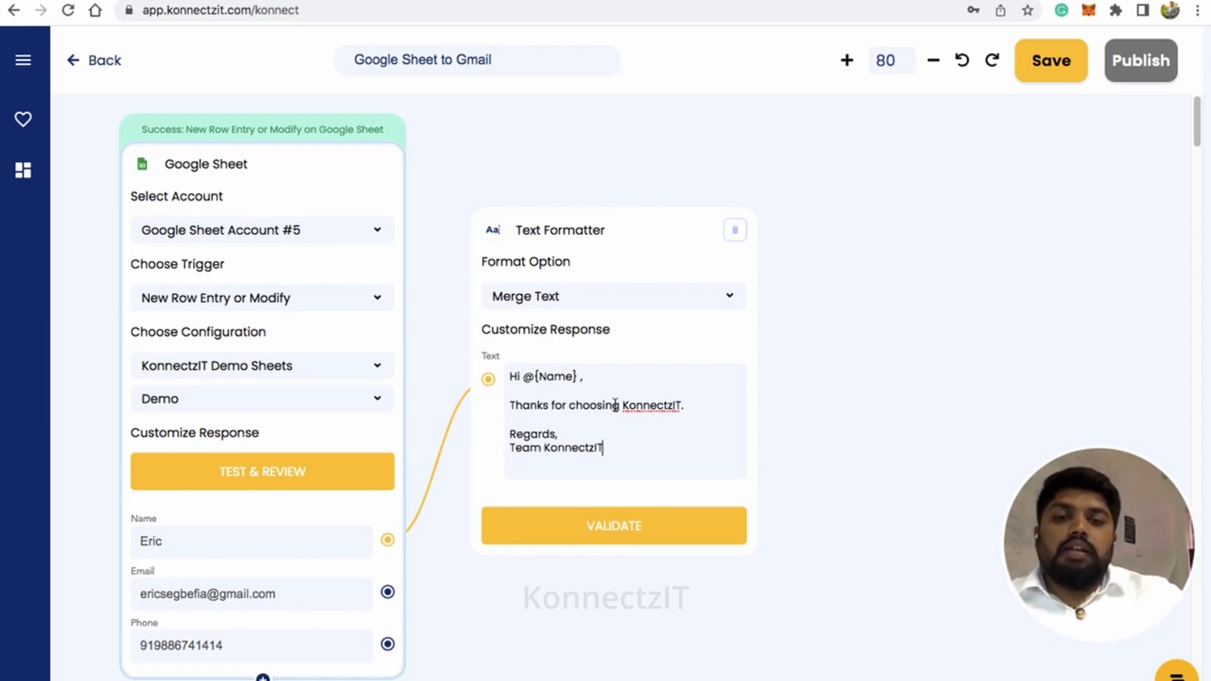
left_click(607, 527)
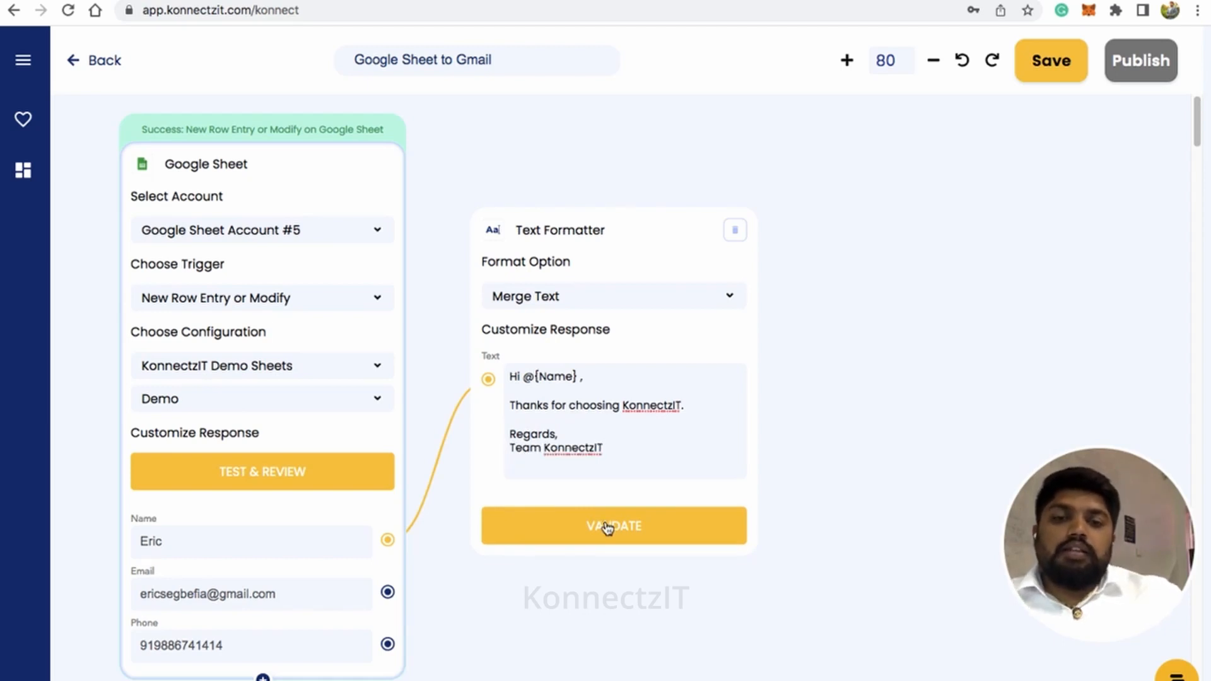
Find Gmail in the app library and add it to the canvas beside the Text Formatter
scroll(607, 524, "down", 2)
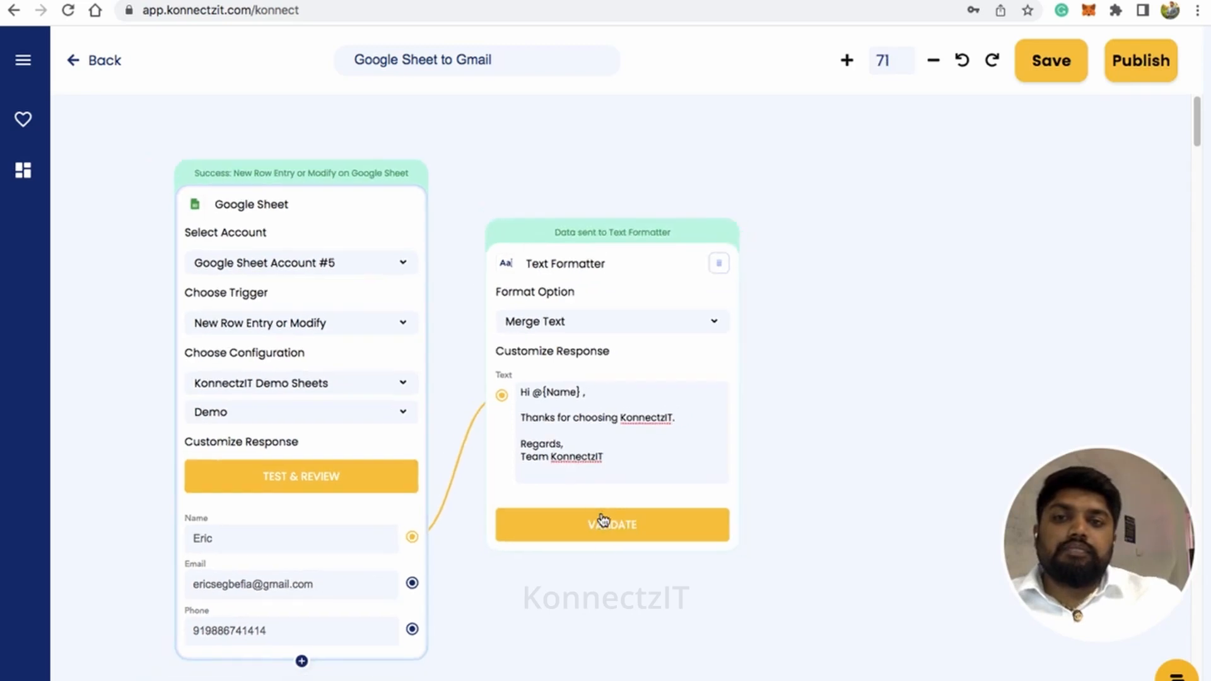
left_click_drag(594, 669, 568, 651)
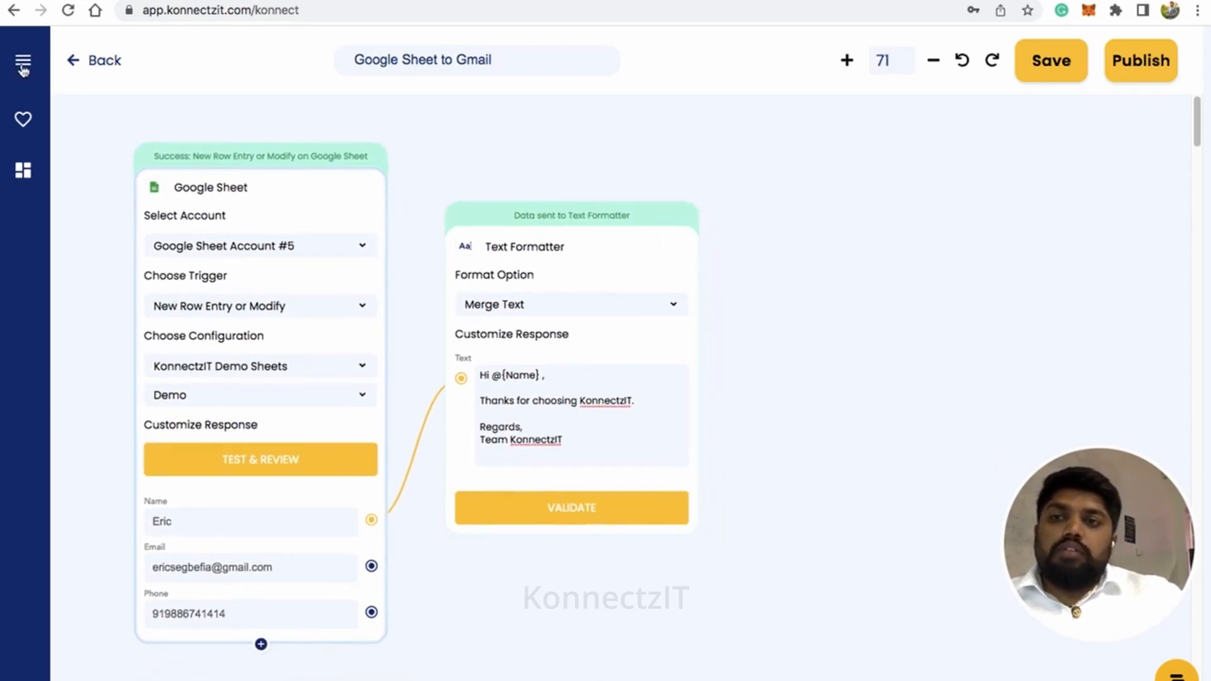
left_click(22, 61)
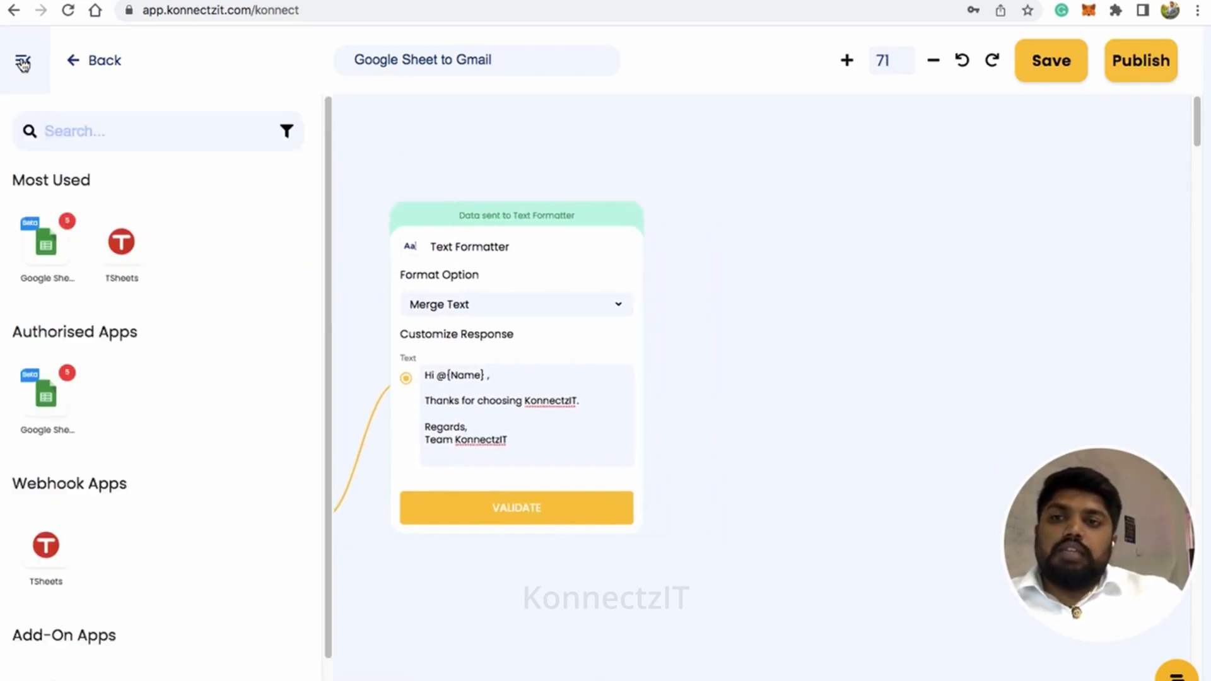
left_click(82, 133)
type("gmail")
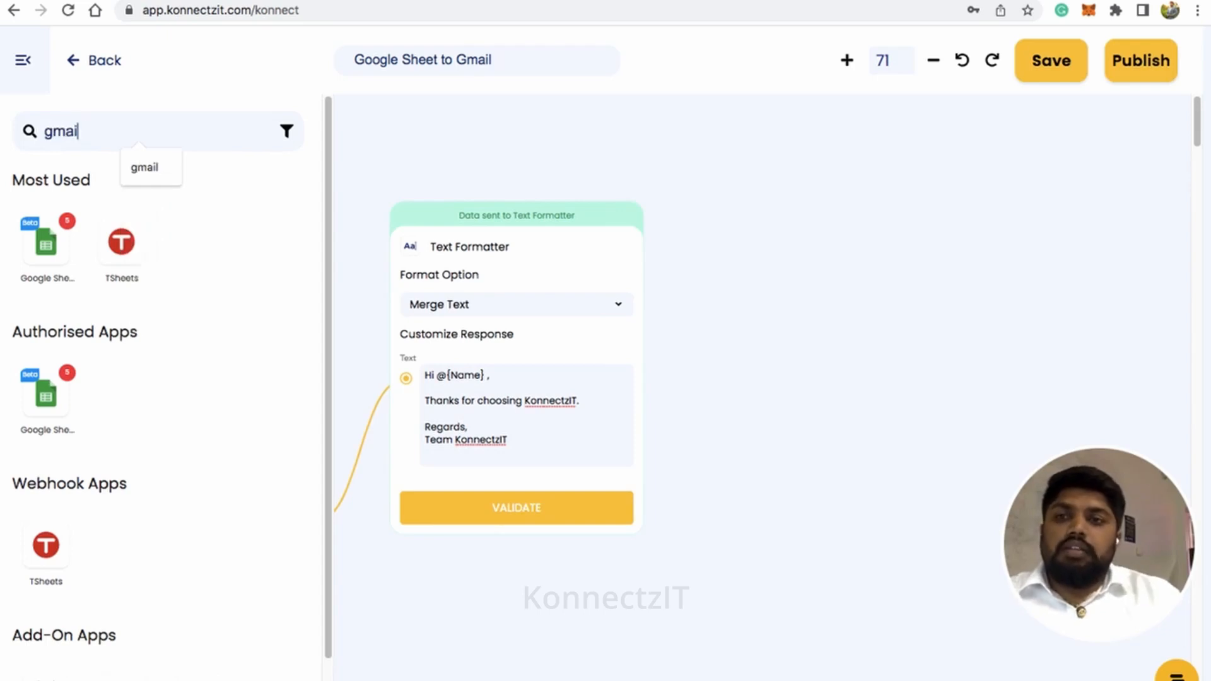
left_click_drag(47, 250, 755, 174)
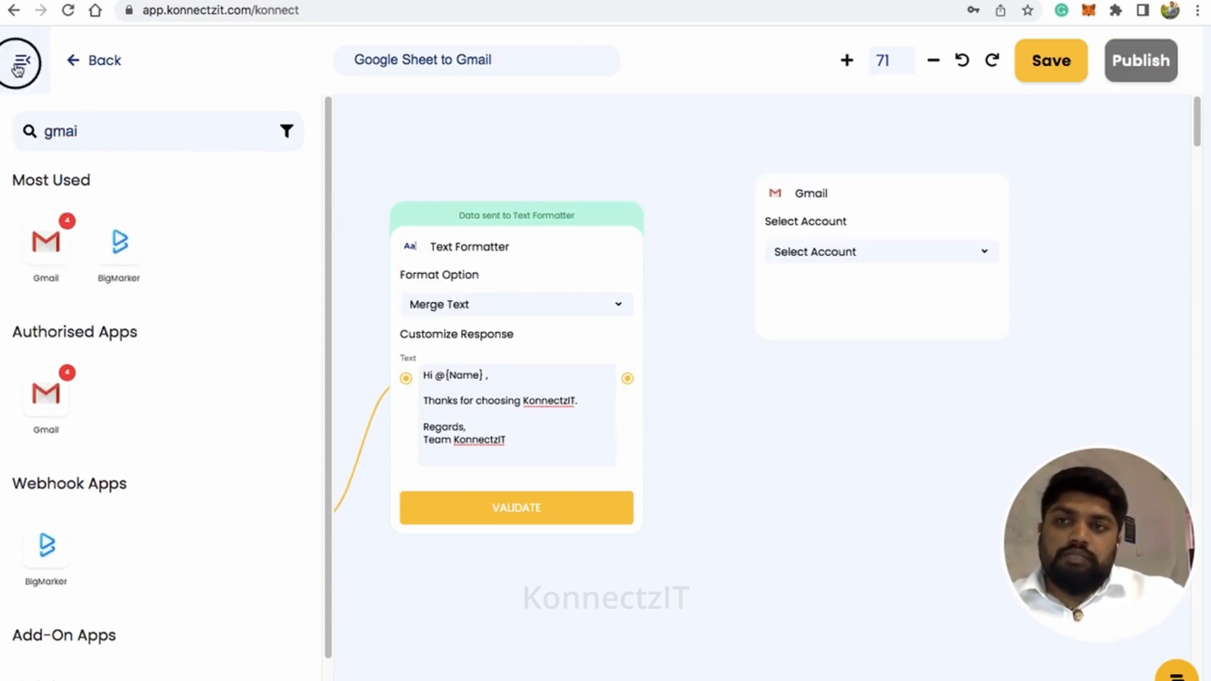
left_click(23, 60)
Set the Gmail block to use Gmail Account #4 with the Send Email action, and look at its content type options
left_click(928, 200)
left_click(887, 227)
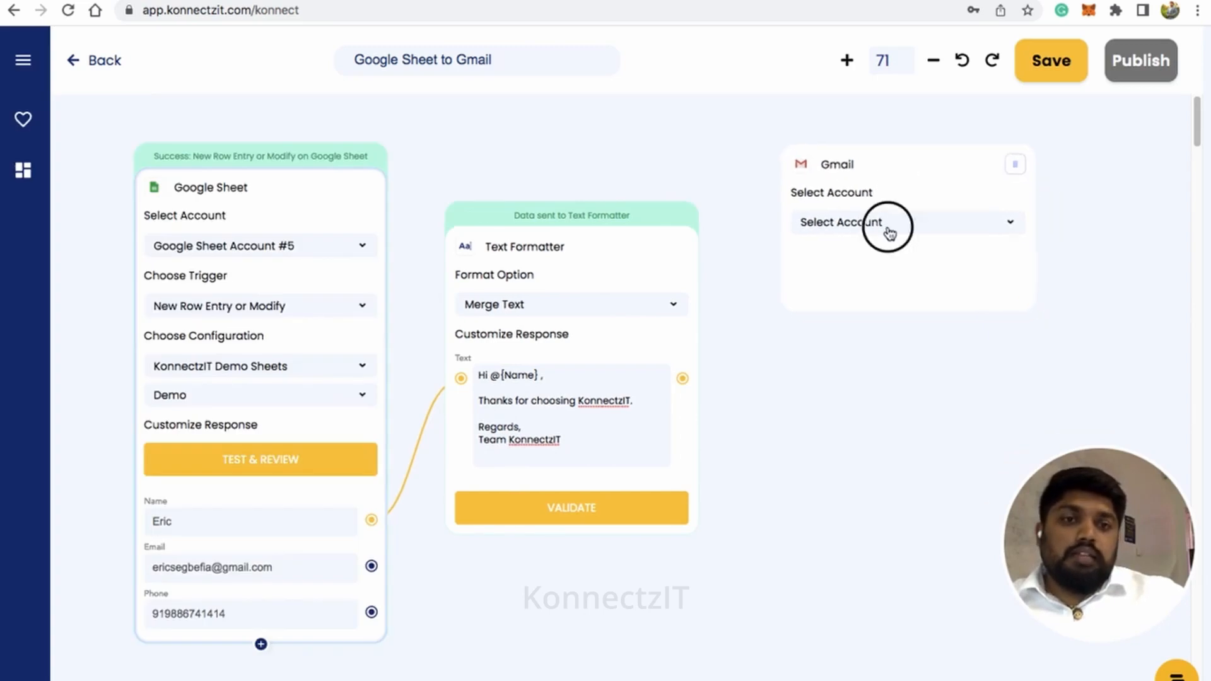
scroll(884, 302, "down", 1)
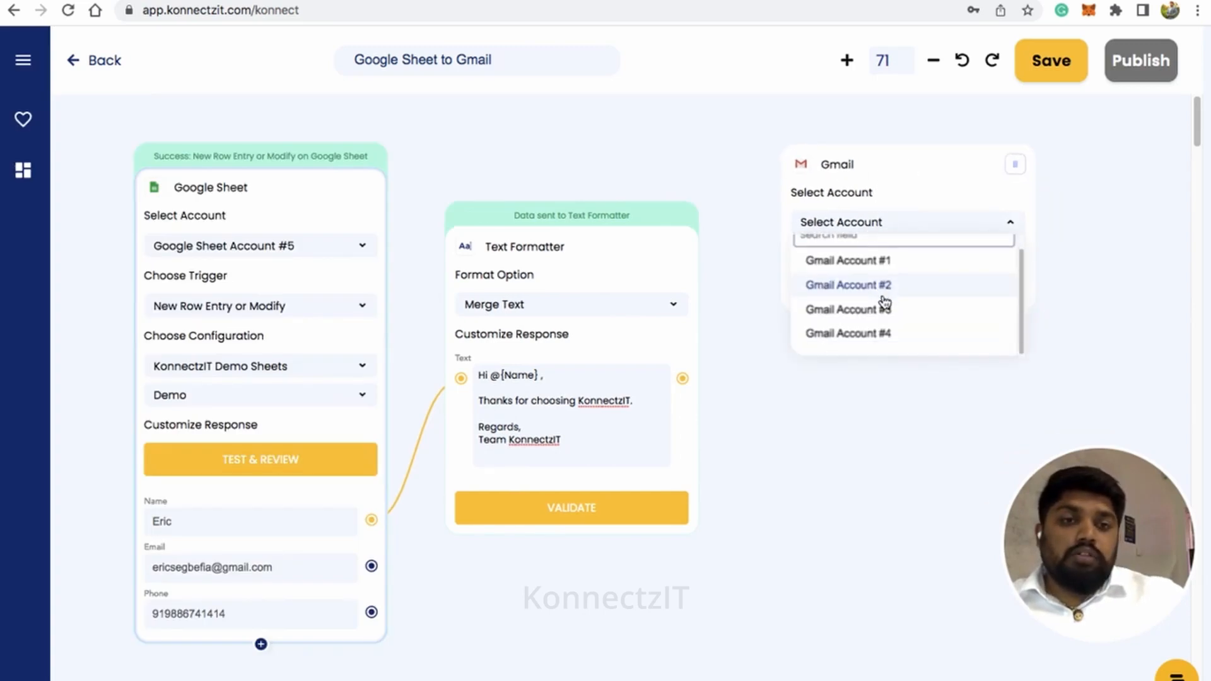
left_click(907, 329)
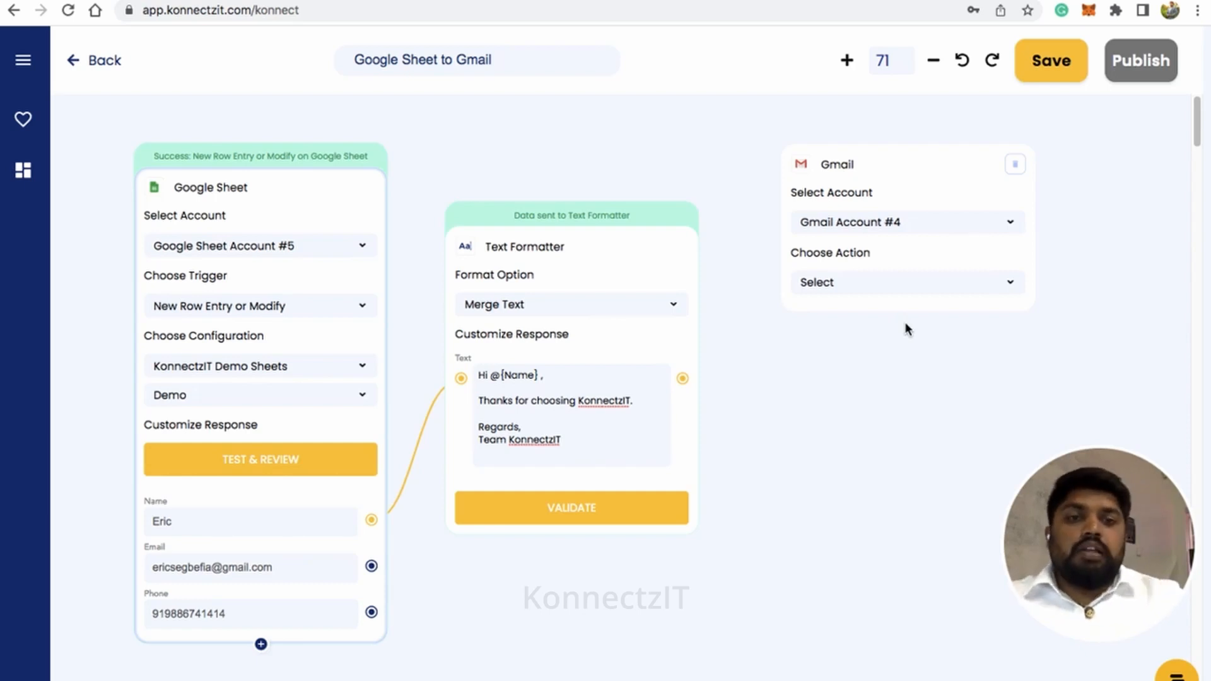
left_click(843, 286)
left_click(841, 344)
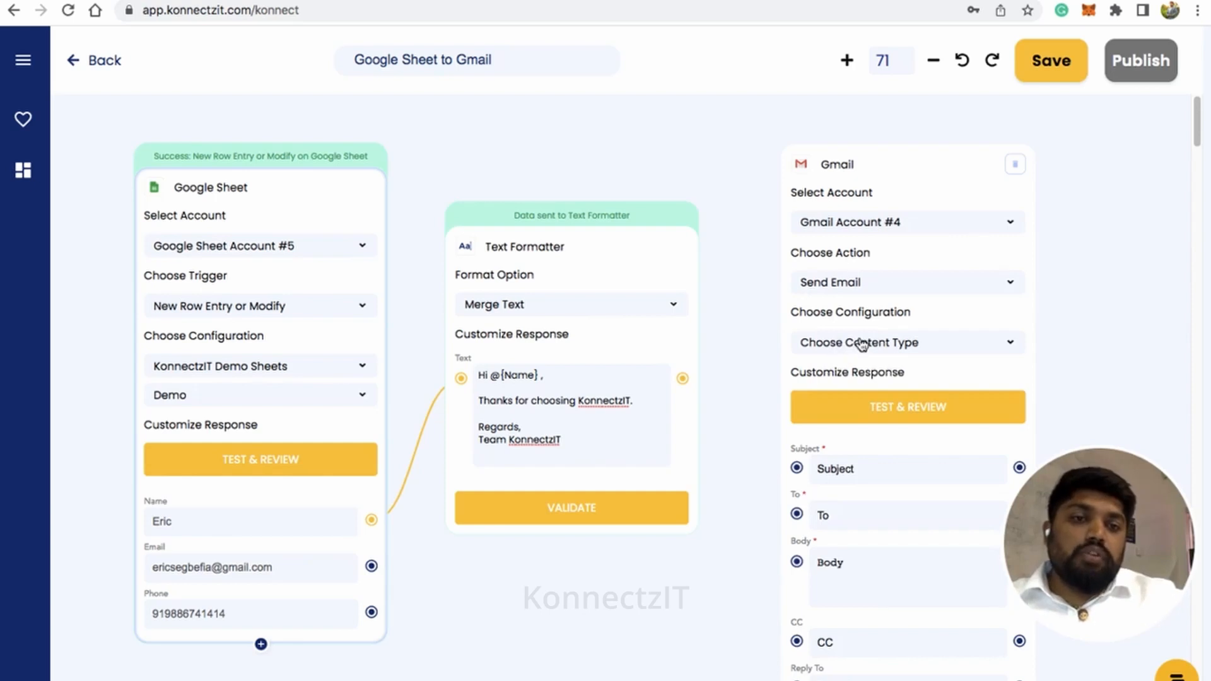
left_click(862, 344)
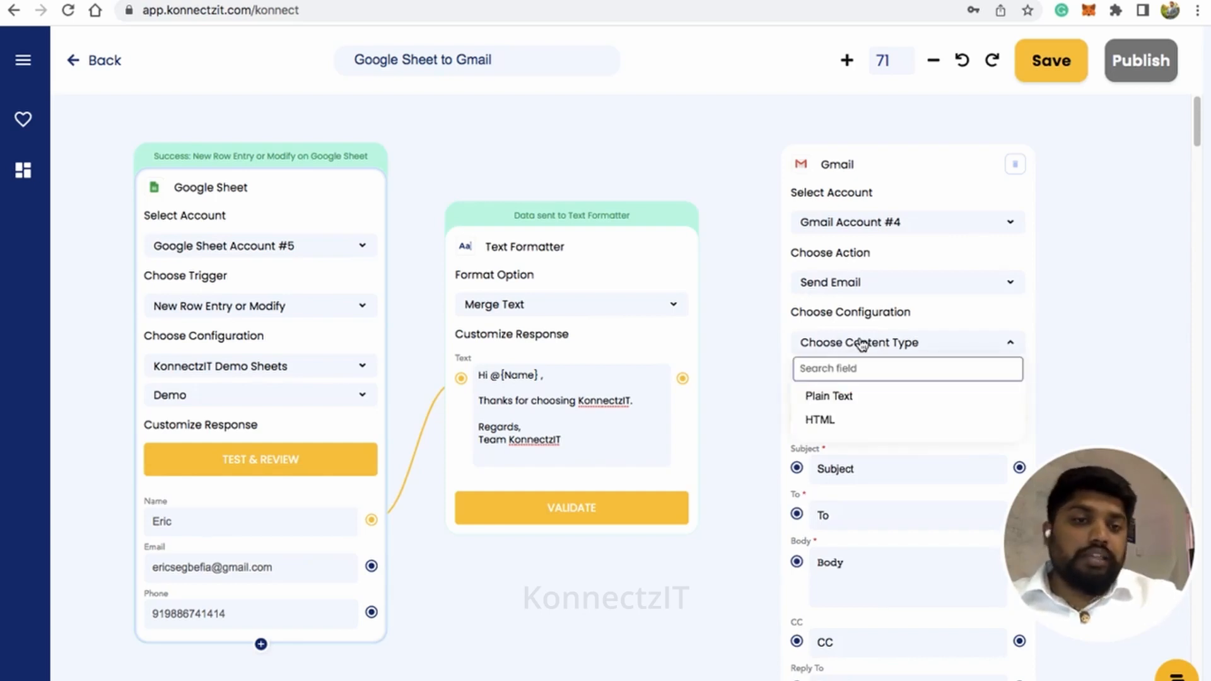
left_click(862, 344)
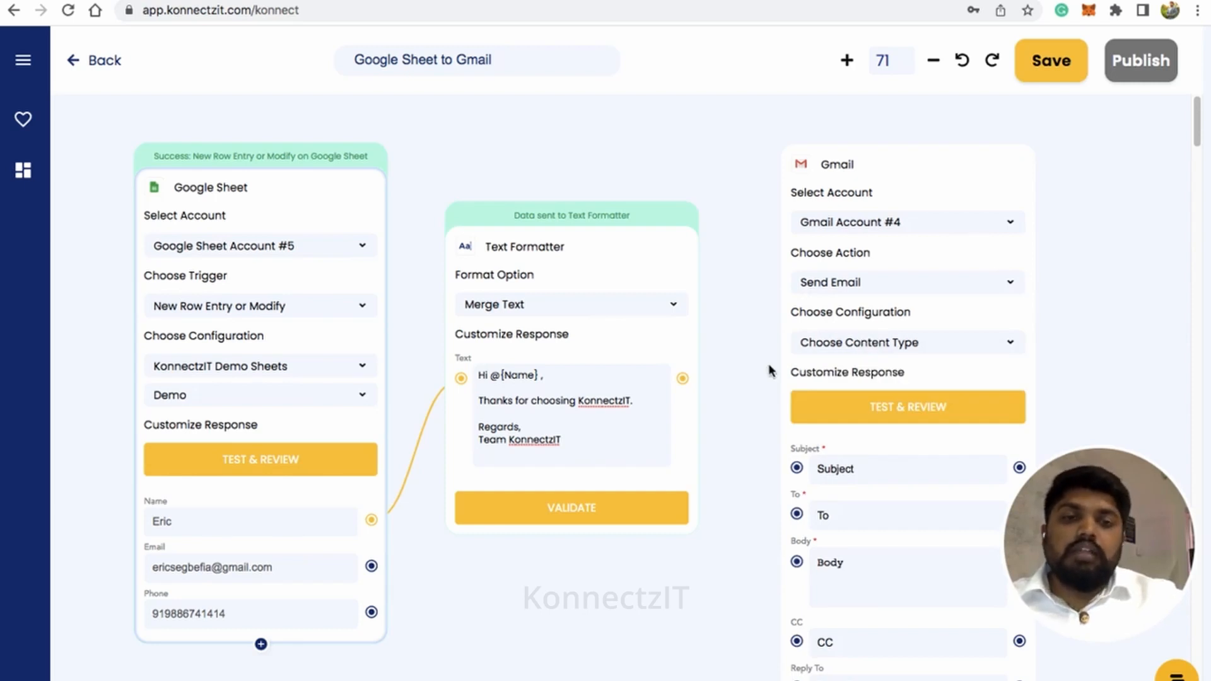
Connect the Text Formatter's merged text to Gmail's Body and the Google Sheet's Email field to Gmail's To field
scroll(774, 371, "down", 2)
left_click_drag(714, 600, 680, 530)
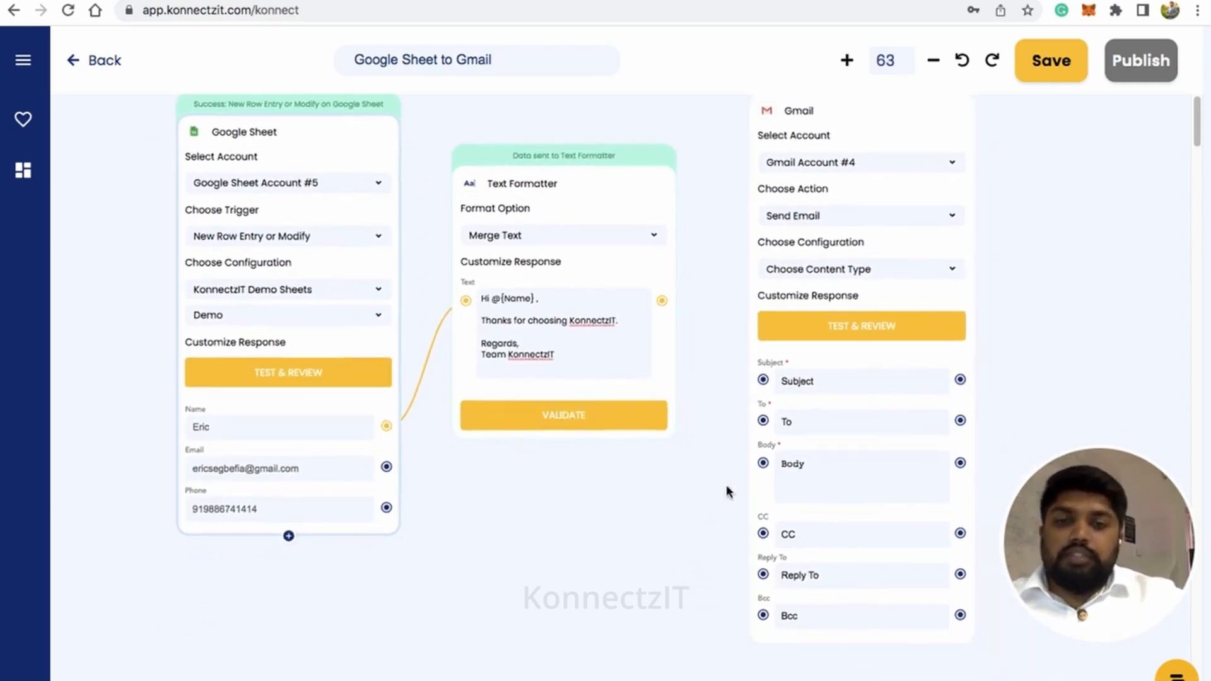
left_click_drag(662, 300, 762, 466)
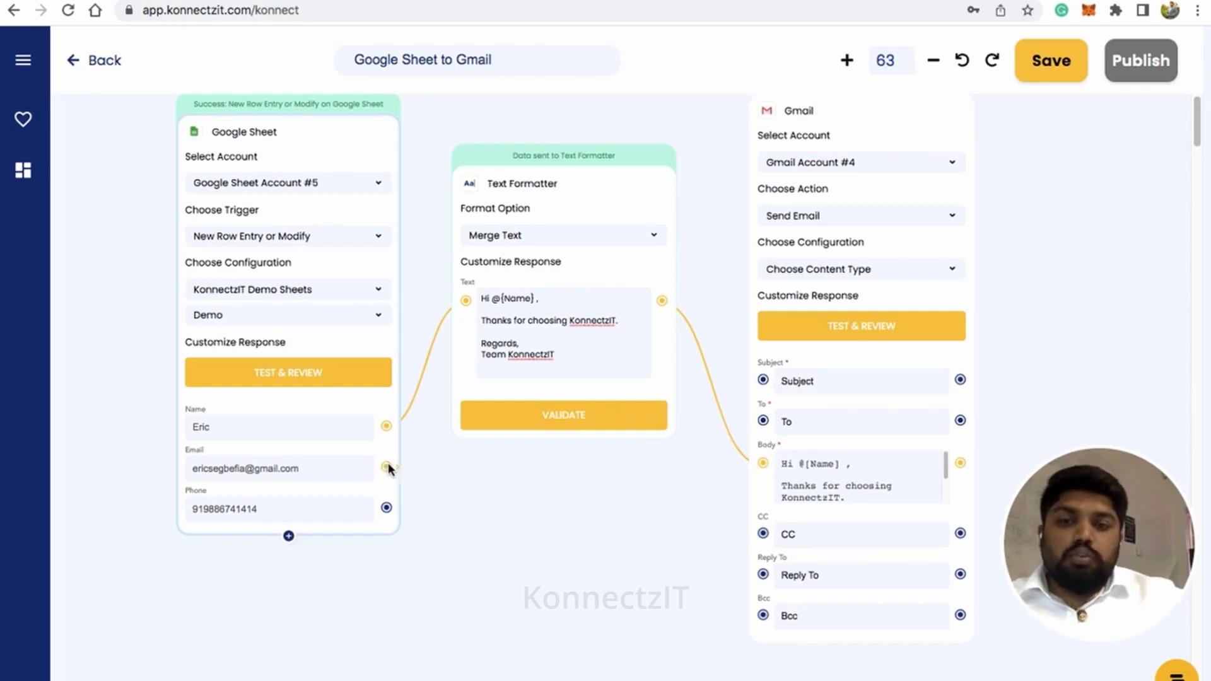
left_click_drag(386, 467, 763, 420)
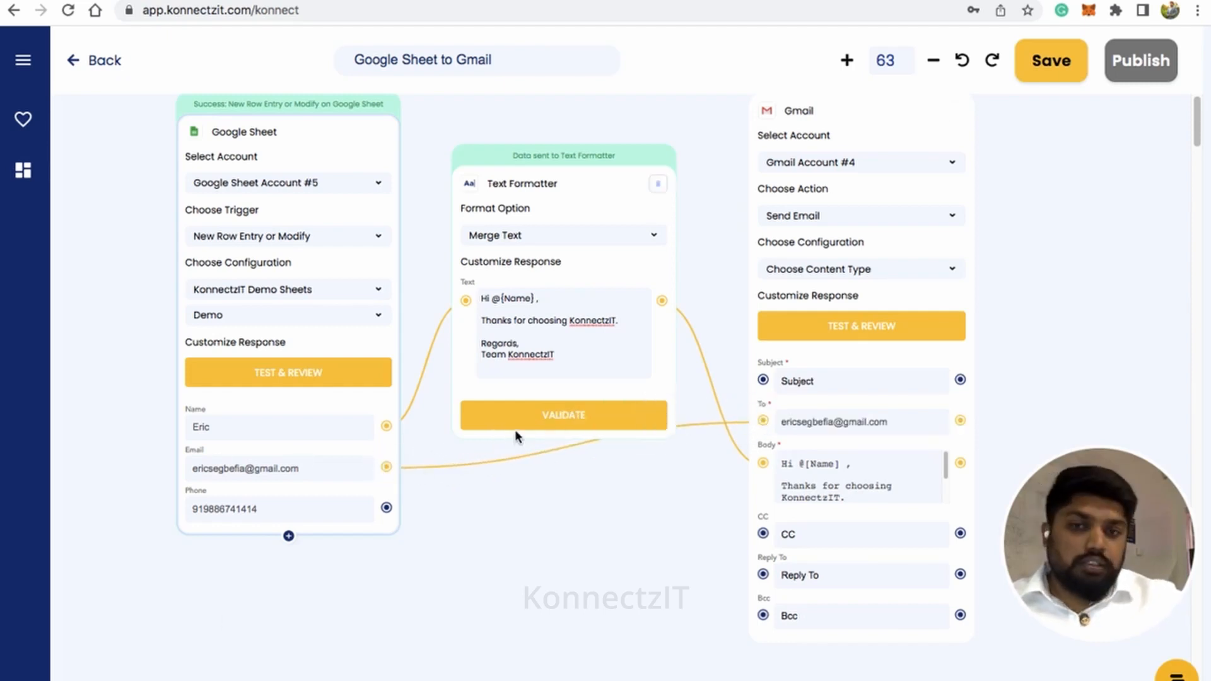
Enter "KonnectzIT Demo" as the Gmail message's subject
left_click(798, 379)
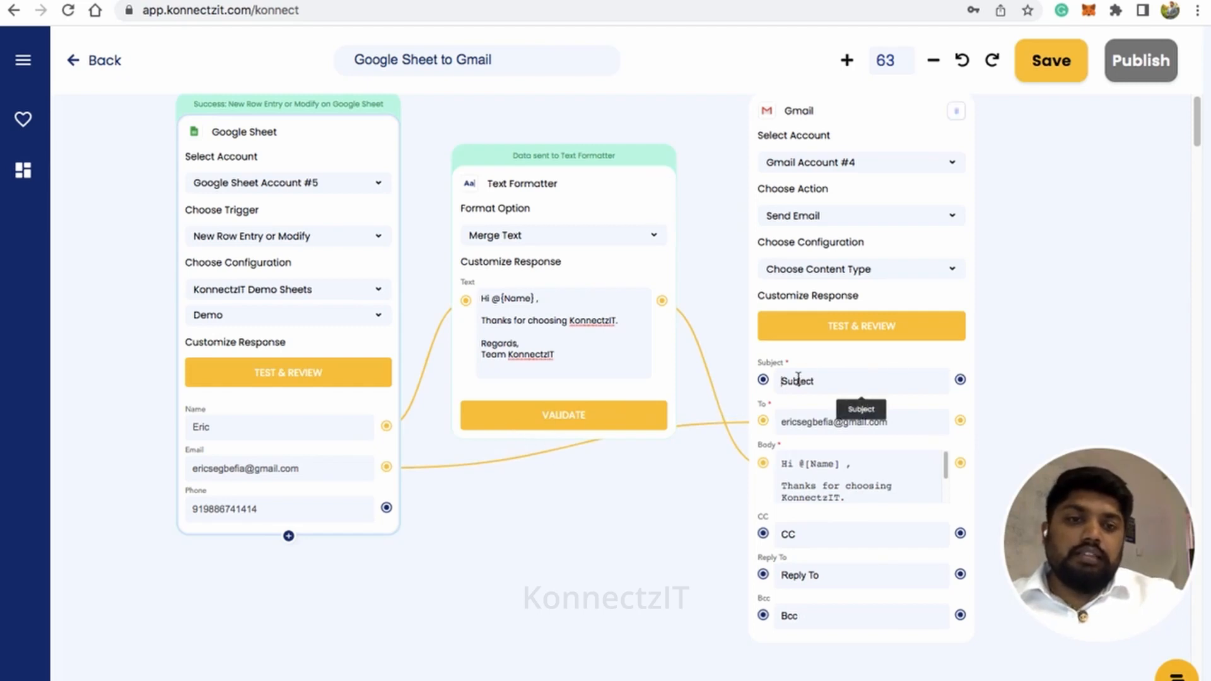
type("KonnectzIT")
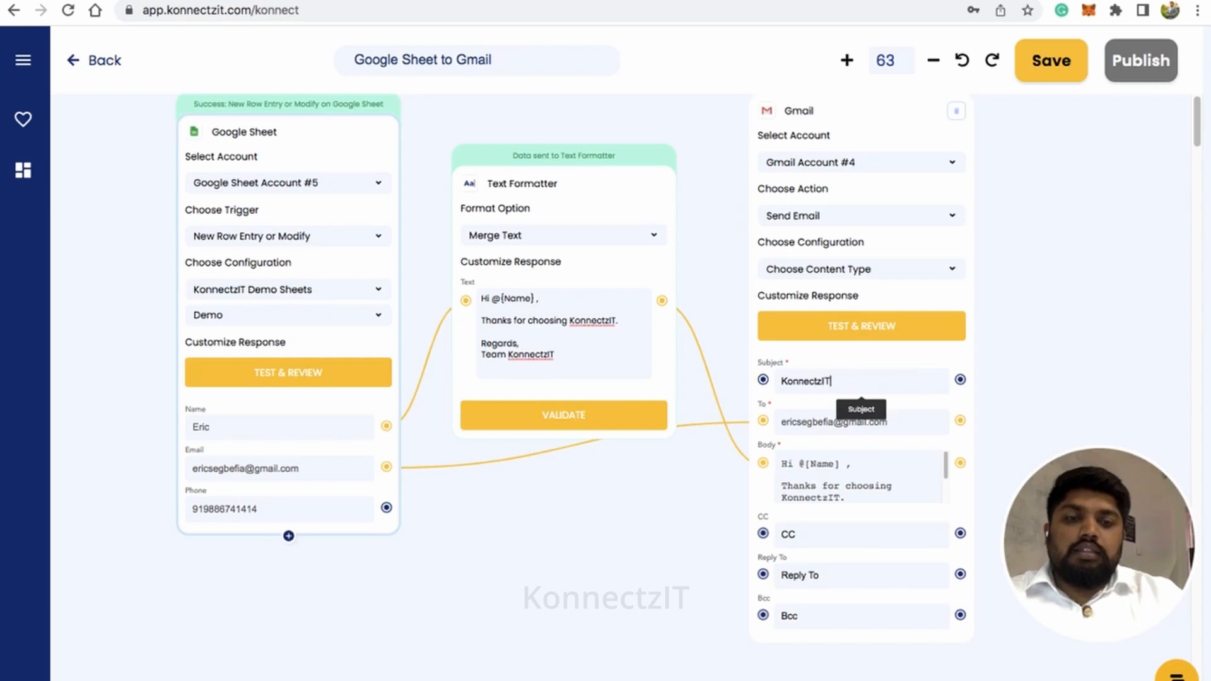
type("Demo")
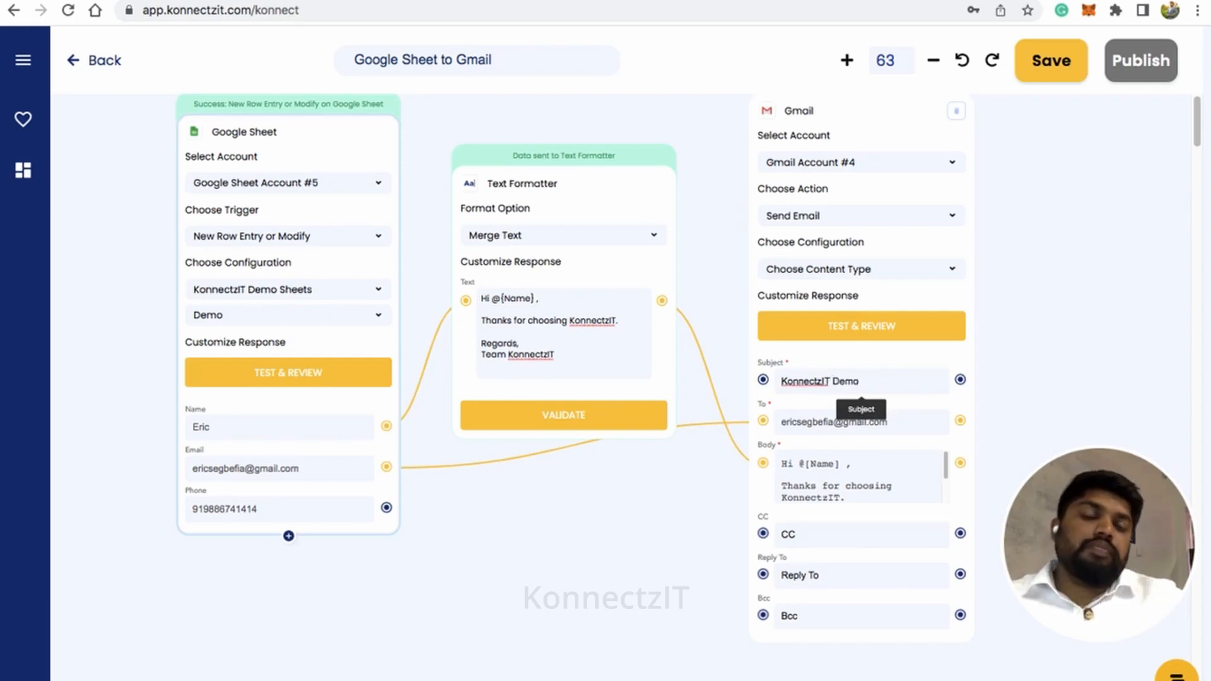
Run the Gmail block's test and review, and publish the Google Sheet to Gmail automation
scroll(810, 383, "down", 5)
left_click_drag(687, 519, 687, 552)
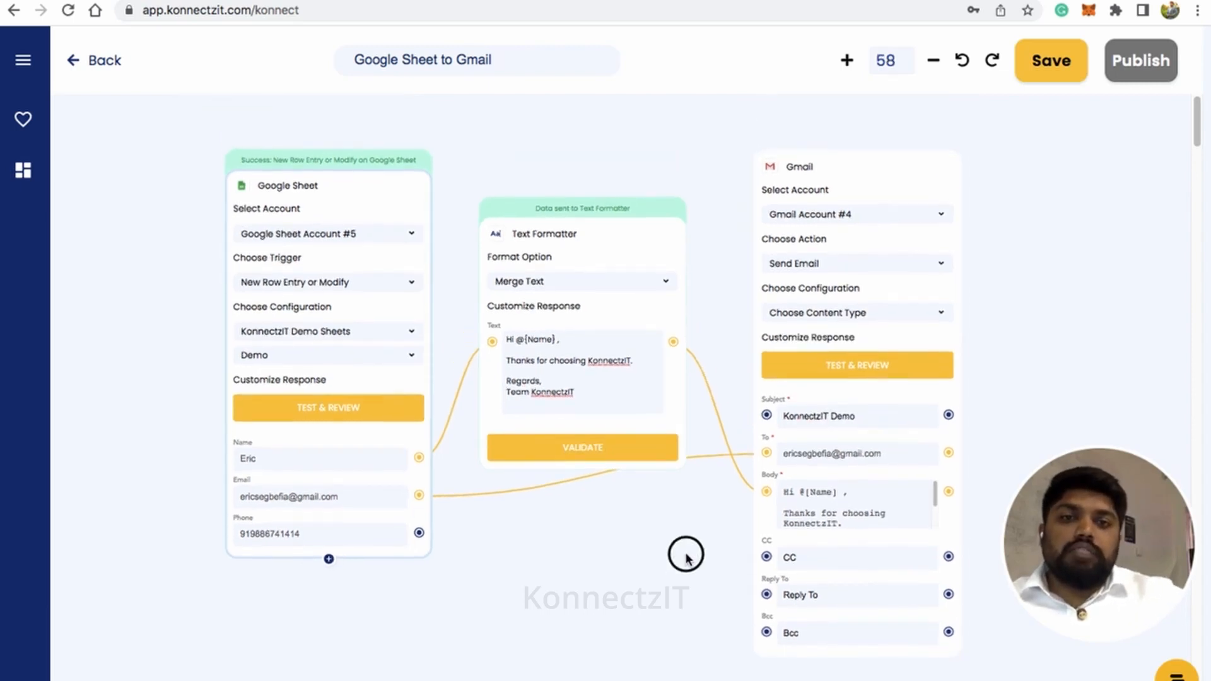
left_click(844, 364)
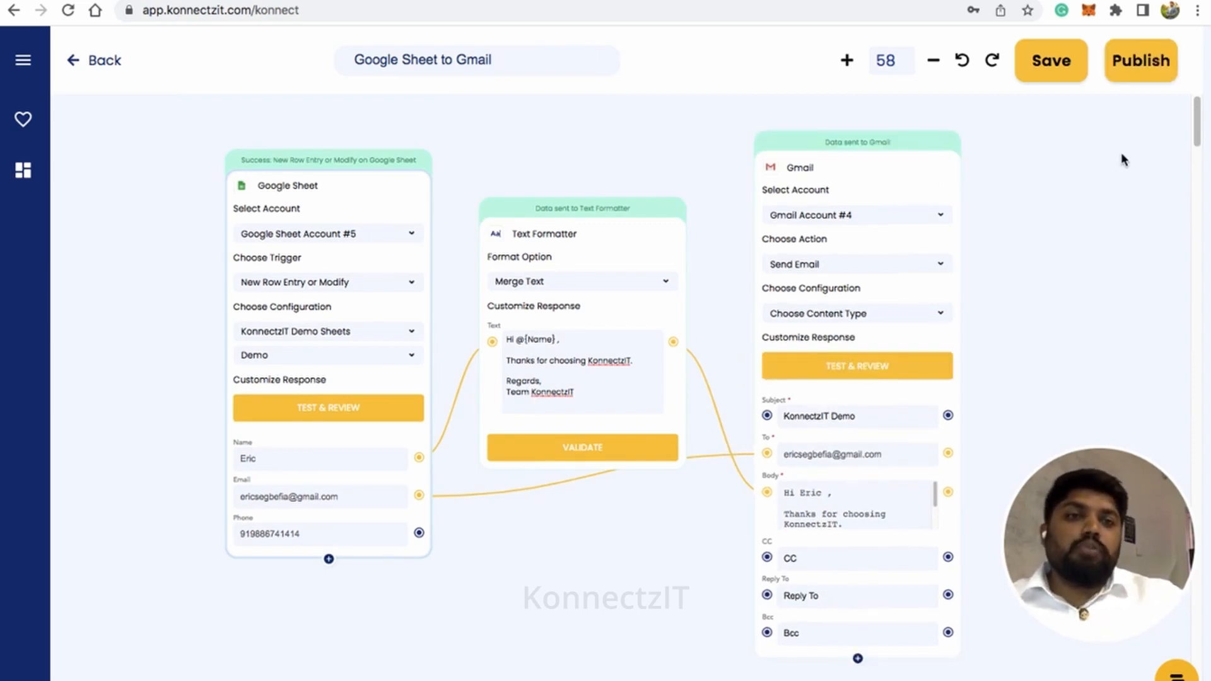
left_click(1141, 63)
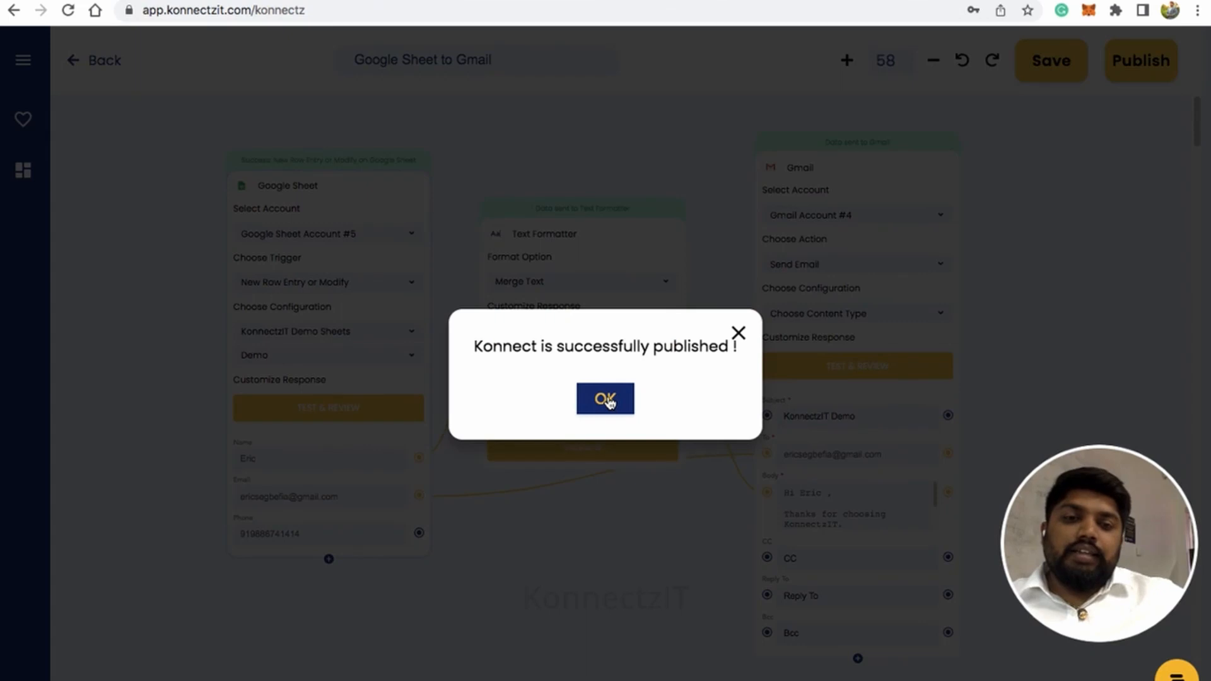
left_click(606, 400)
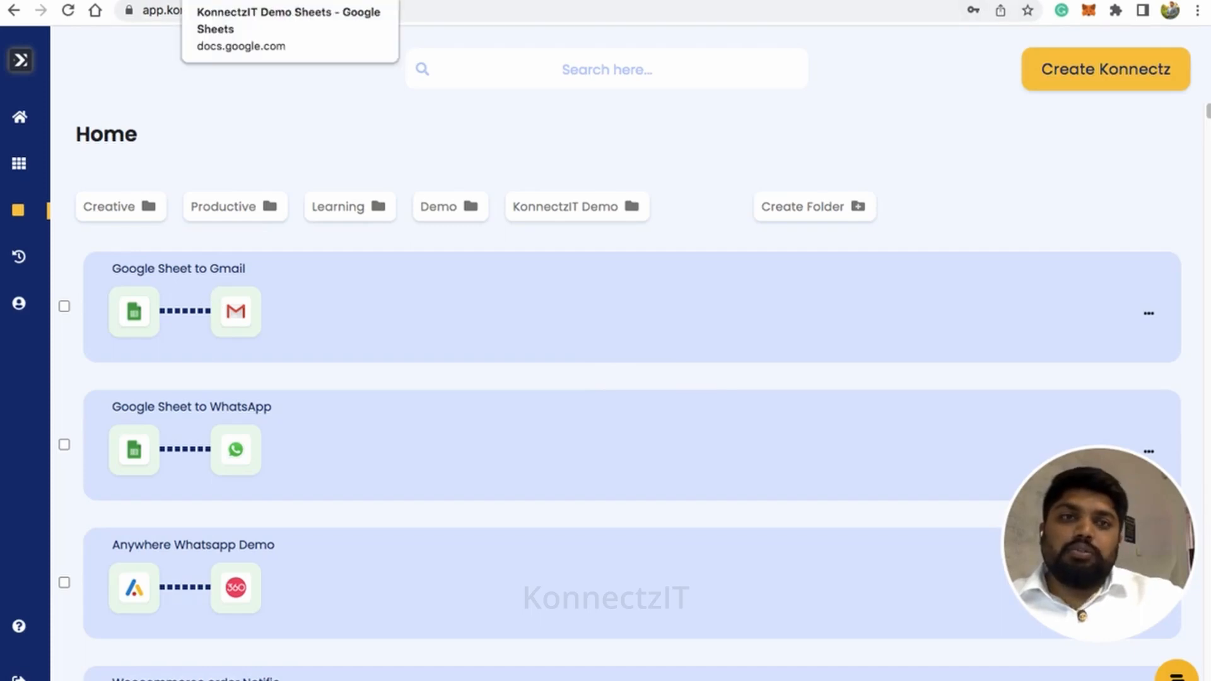
Switch to the KonnectzIT Demo Sheets spreadsheet in Google Sheets and copy the name from A8 into A10
left_click(252, 0)
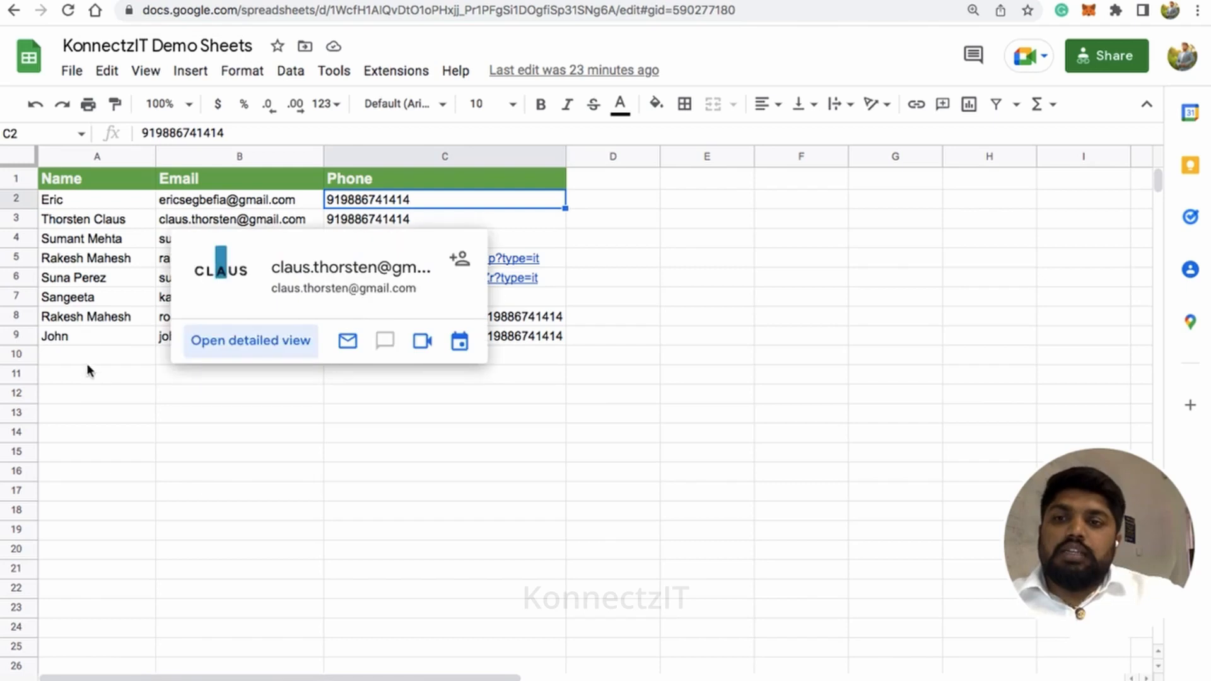
left_click(86, 360)
left_click(101, 319)
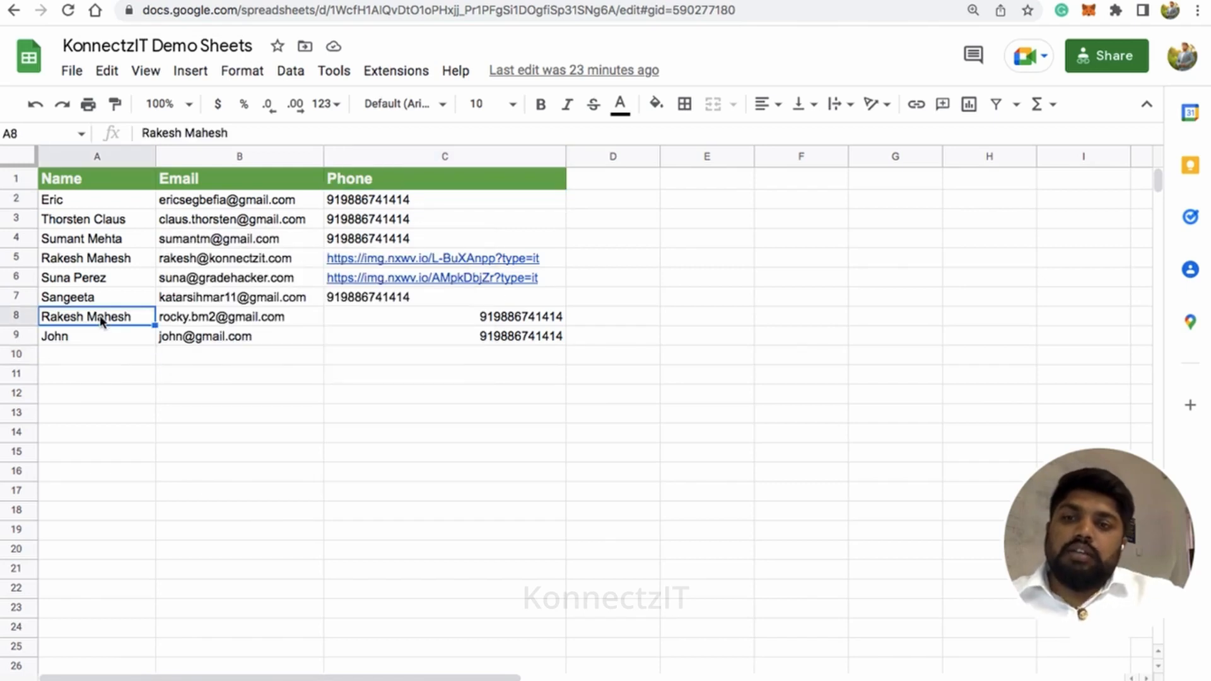
key("ctrl+c")
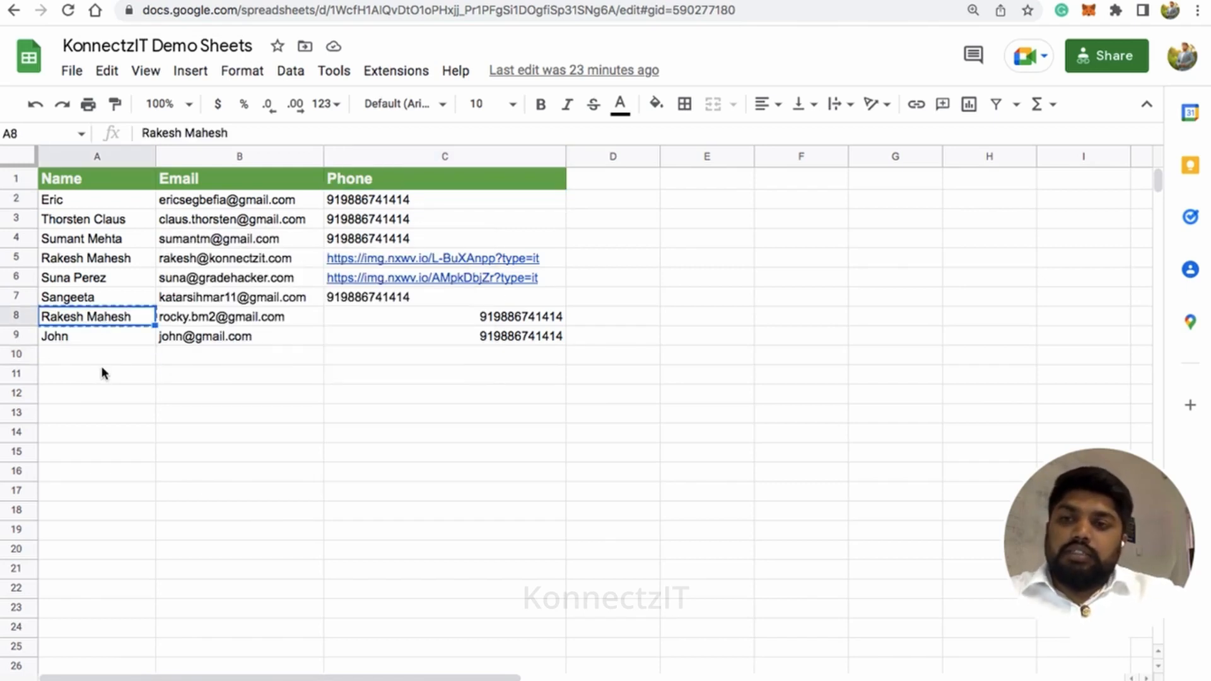
left_click(104, 359)
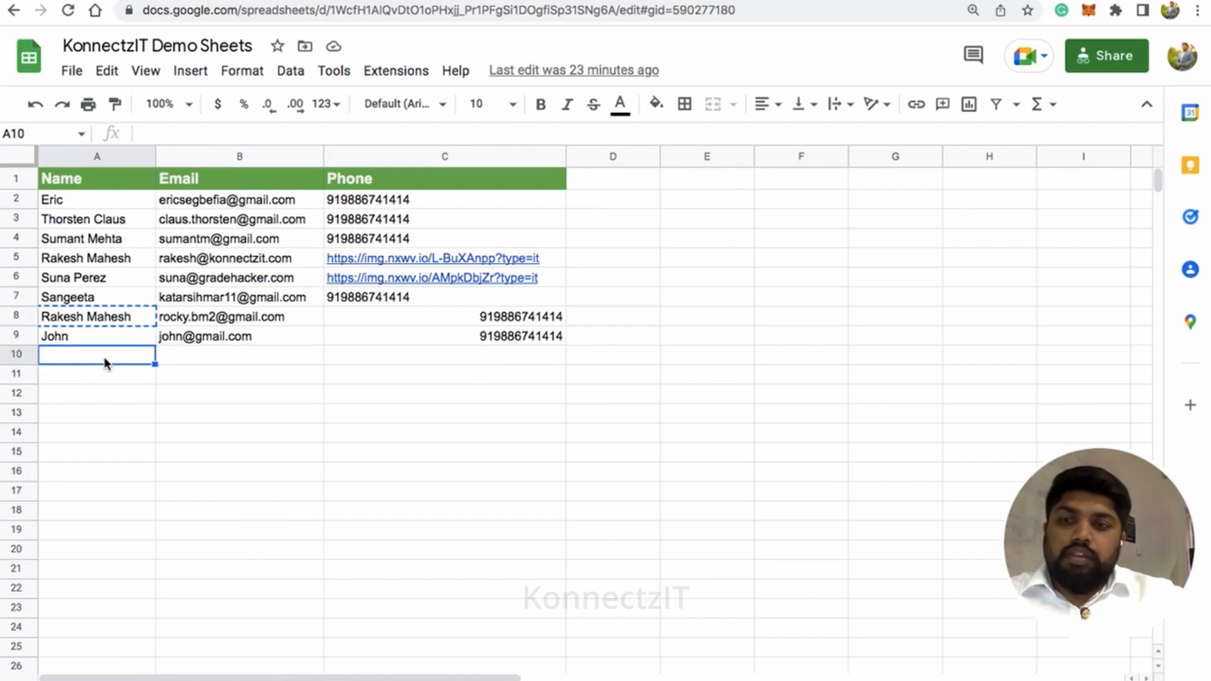
key("ctrl+v")
Complete row 10 with the contact's e-mail address in B10 and phone number in C10
left_click(200, 356)
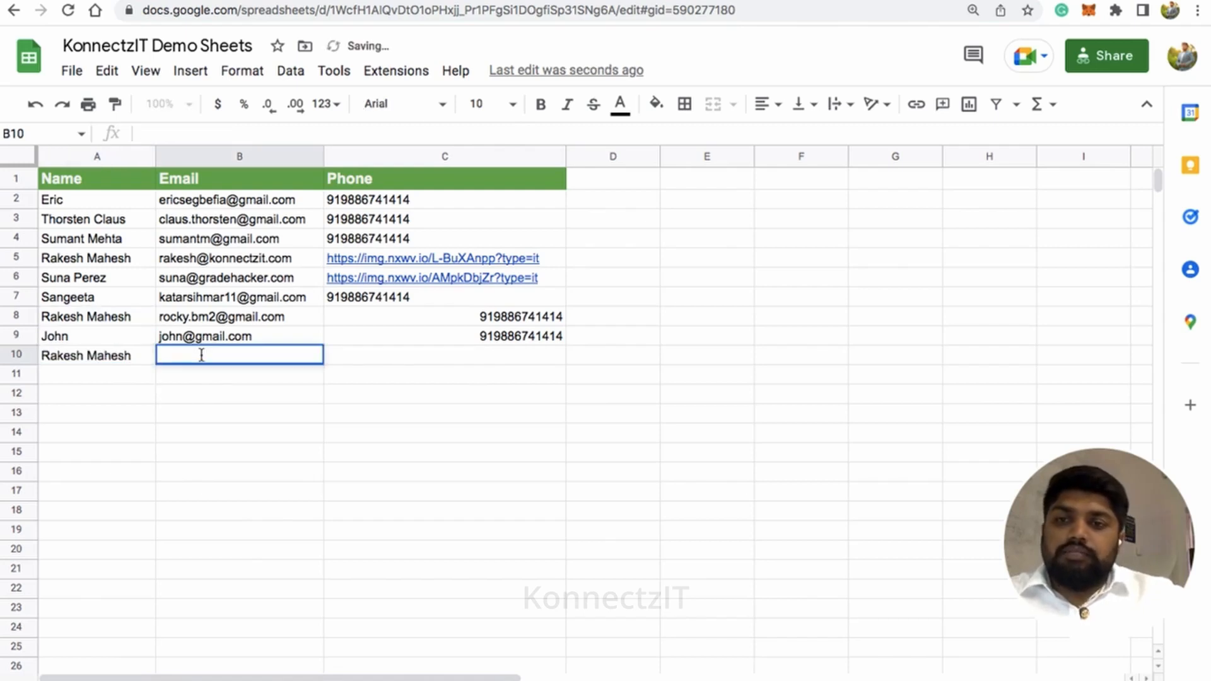
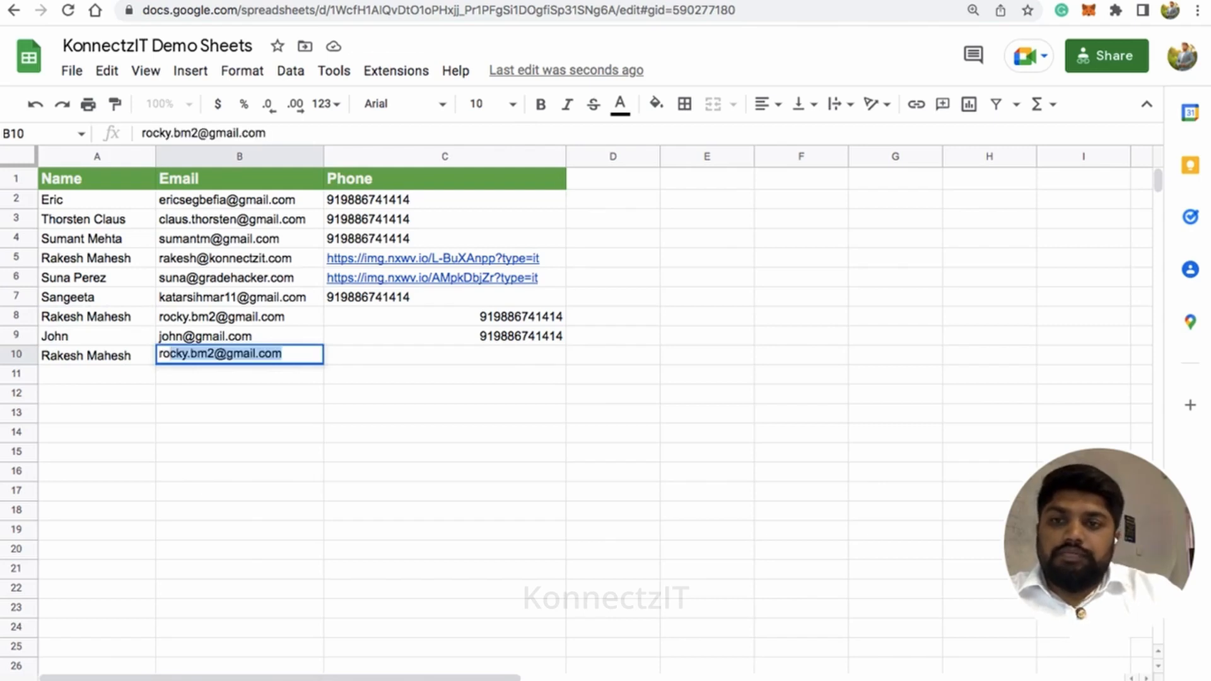
key("Right")
key("Tab")
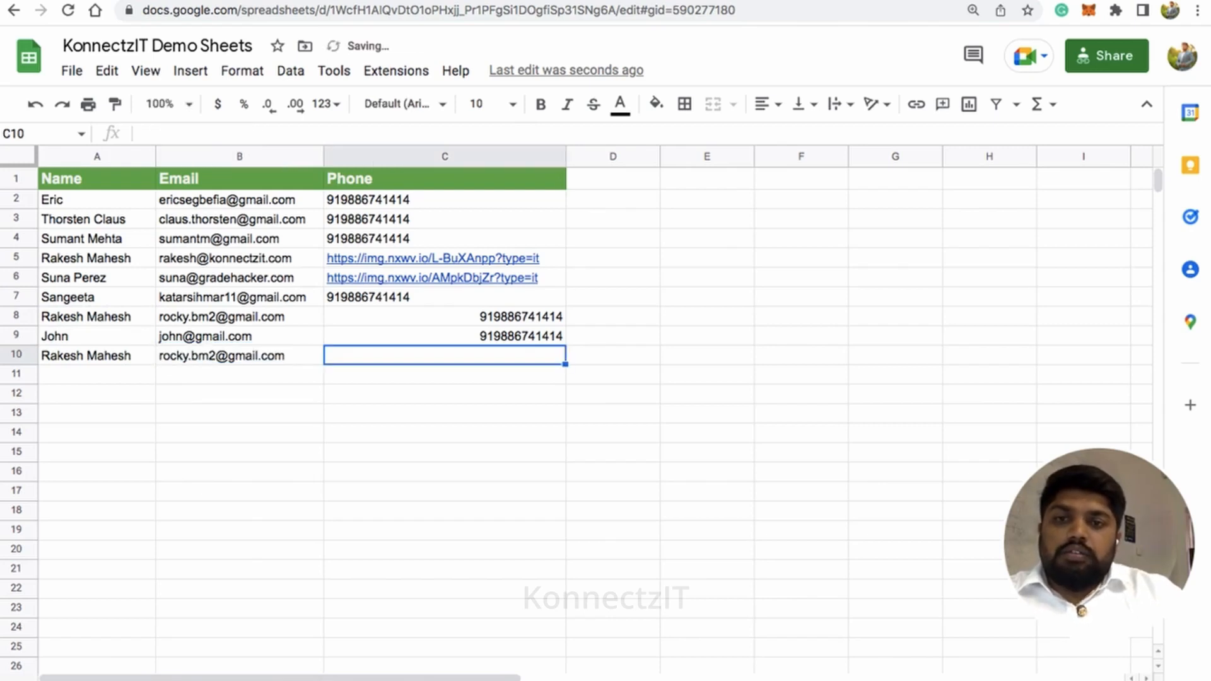
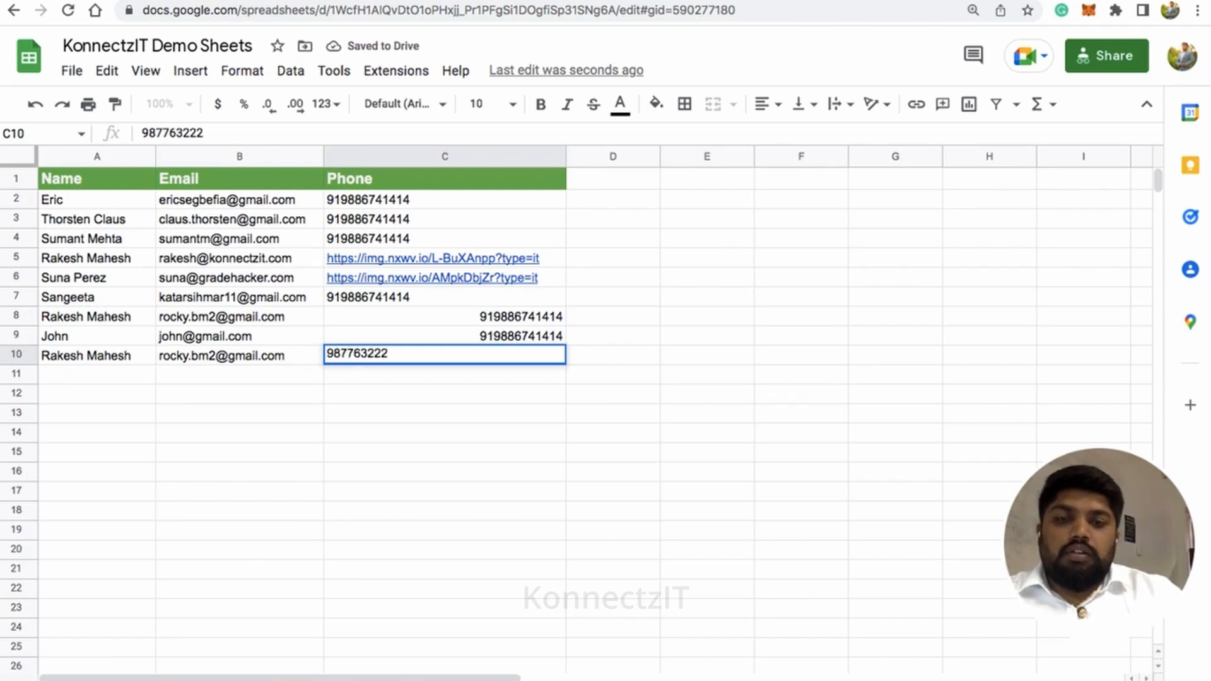
key("Return")
Fill row 11 of the sheet with a contact's full name in A11, e-mail address in B11 and phone number in C11
key("Left")
type("Joh")
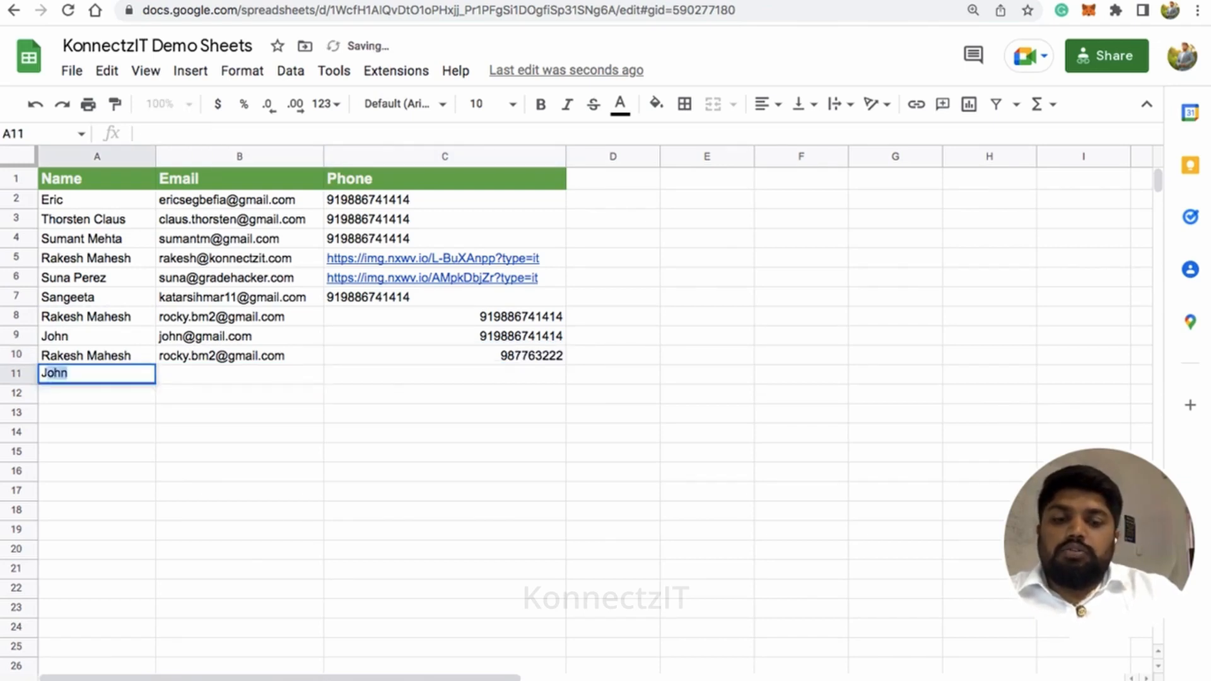
type("n")
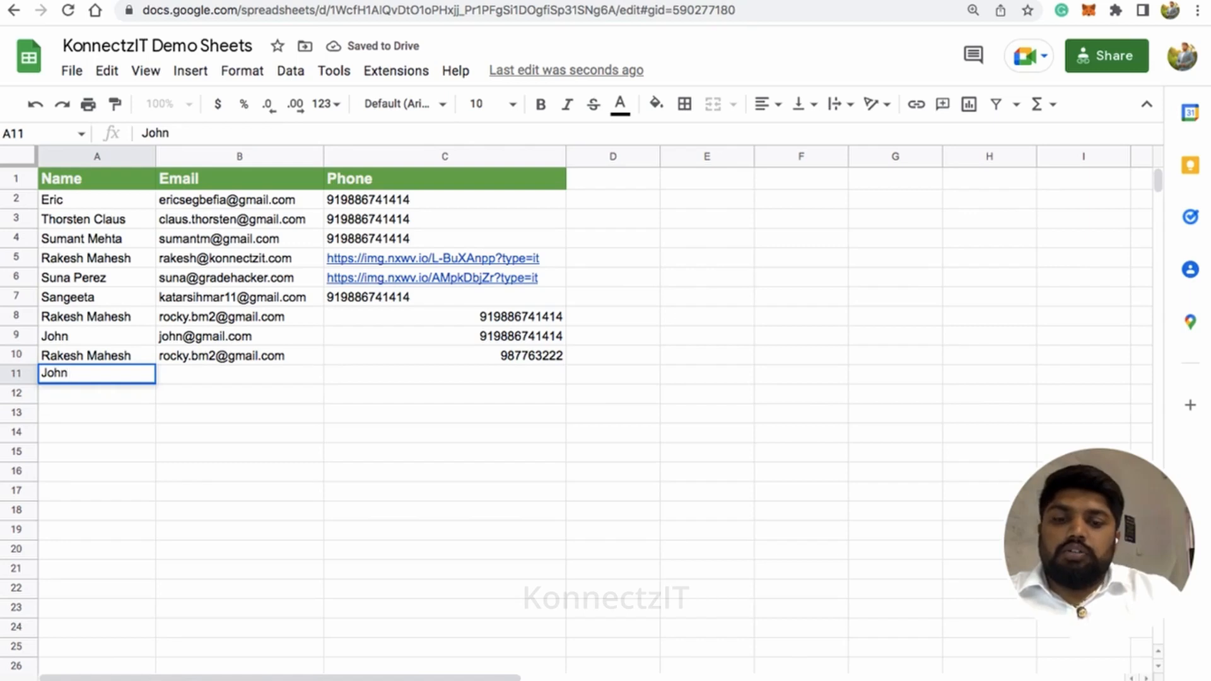
type(" Doe")
key("Tab")
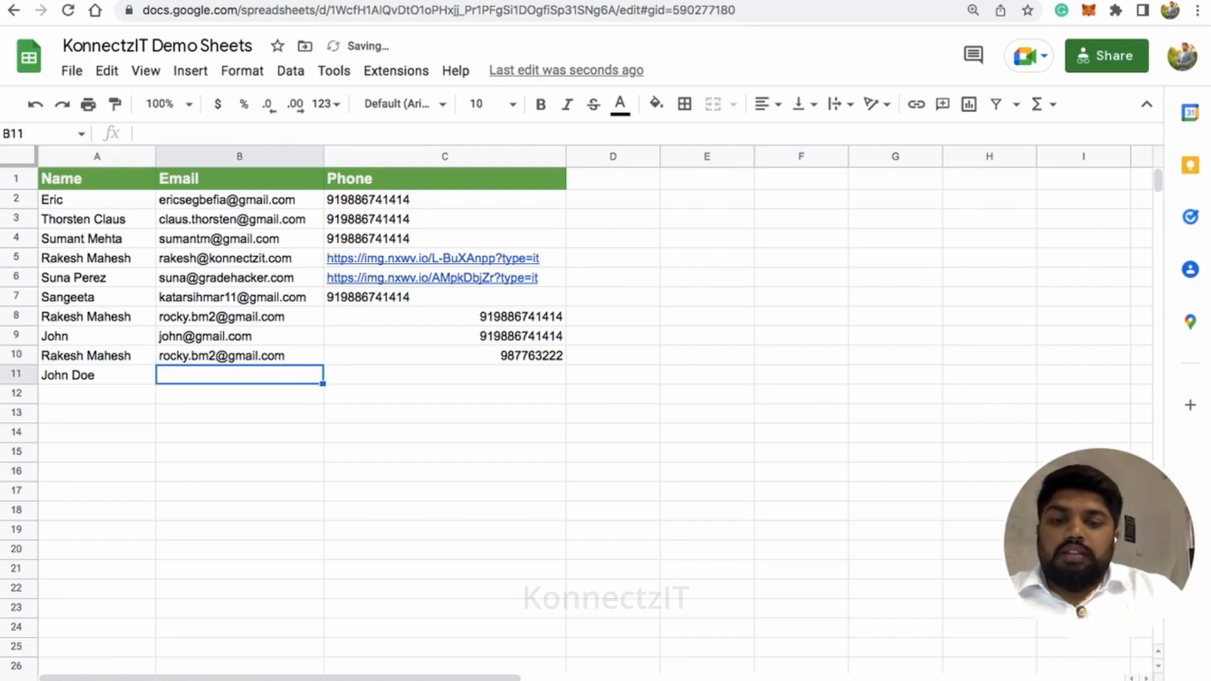
type("rock")
key("Tab")
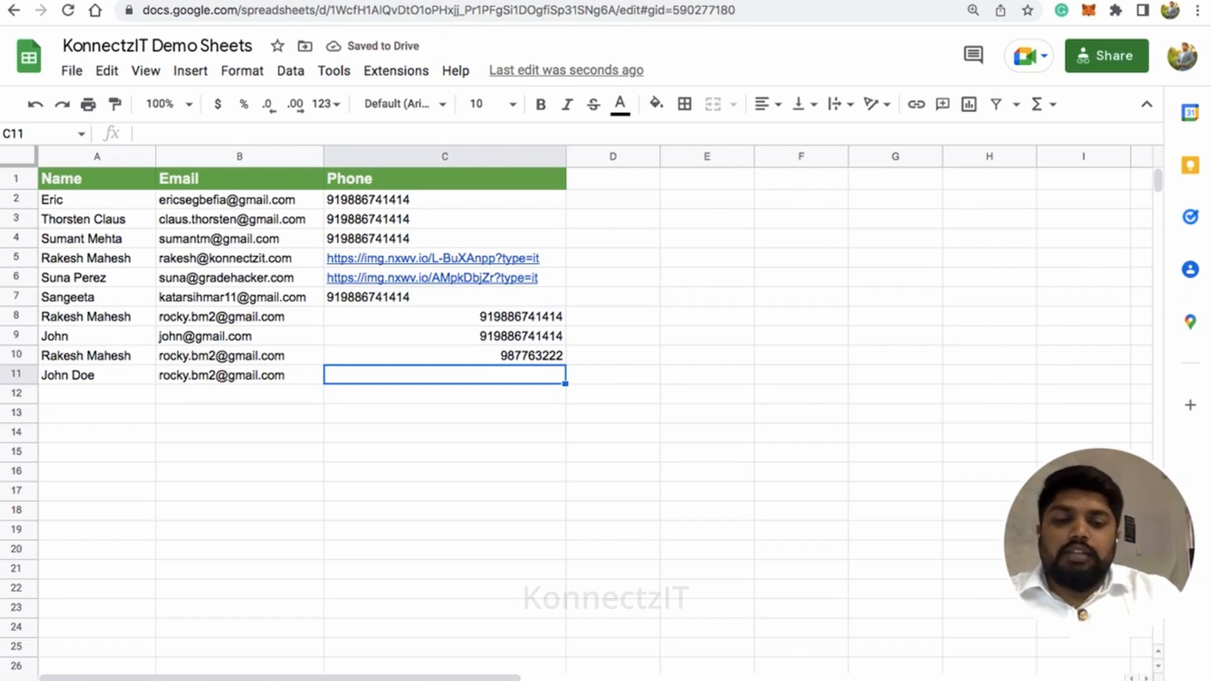
type("438957438")
key("Return")
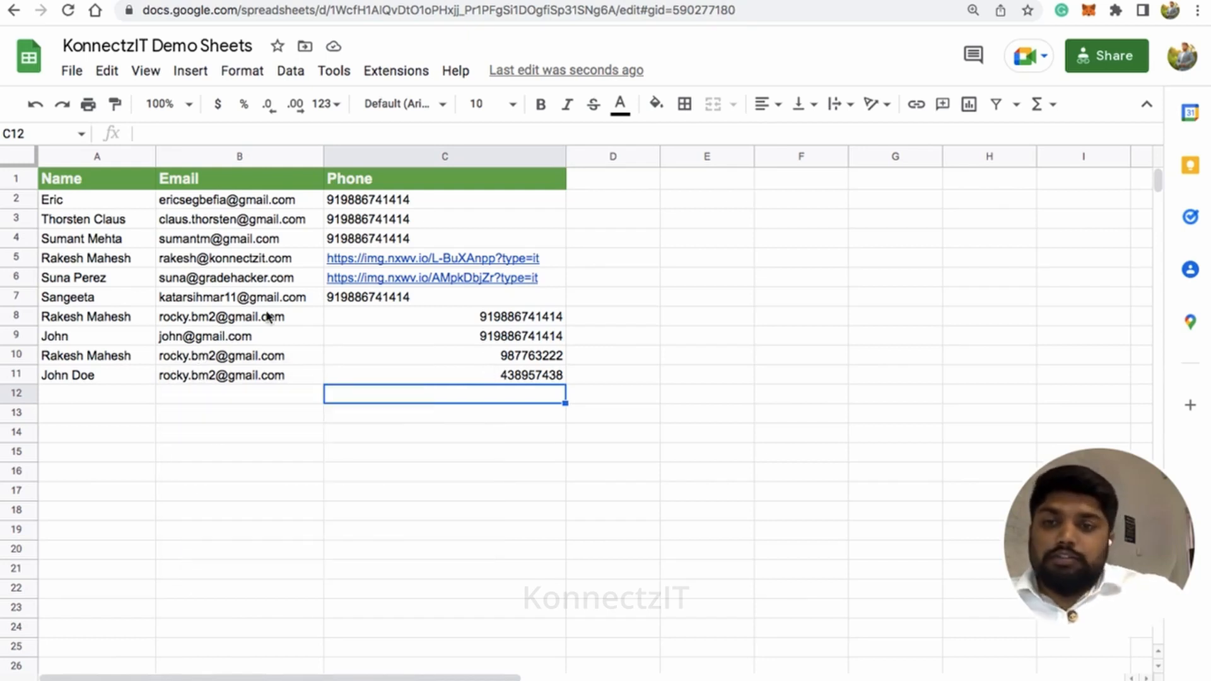
Switch to the Gmail inbox and check the greeting, body and subject of the second-newest KonnectzIT Demo message
left_click(63, 1)
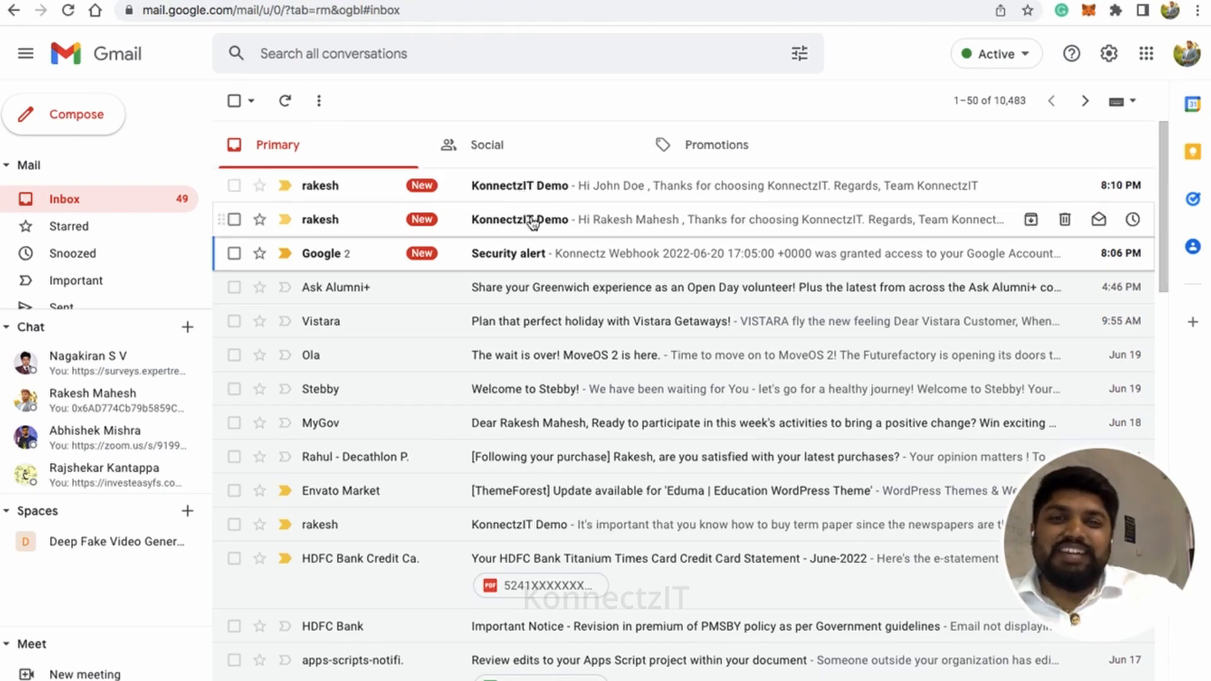
left_click(533, 223)
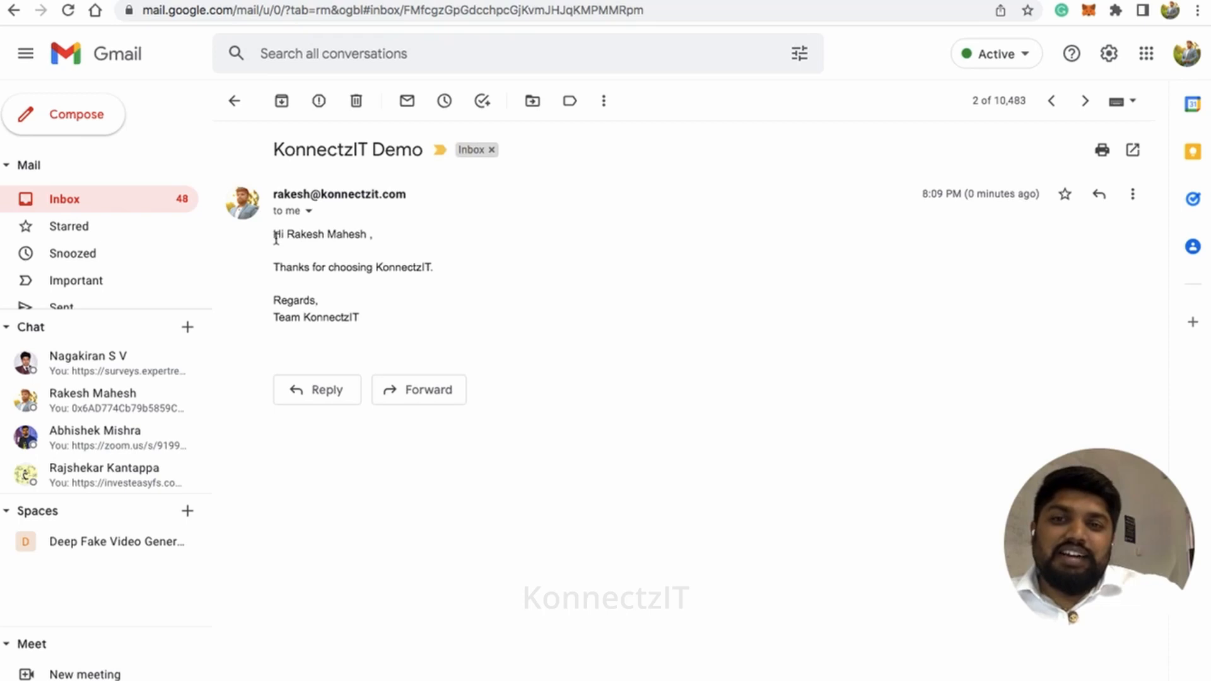
left_click_drag(276, 237, 371, 233)
left_click_drag(276, 267, 378, 320)
left_click(301, 315)
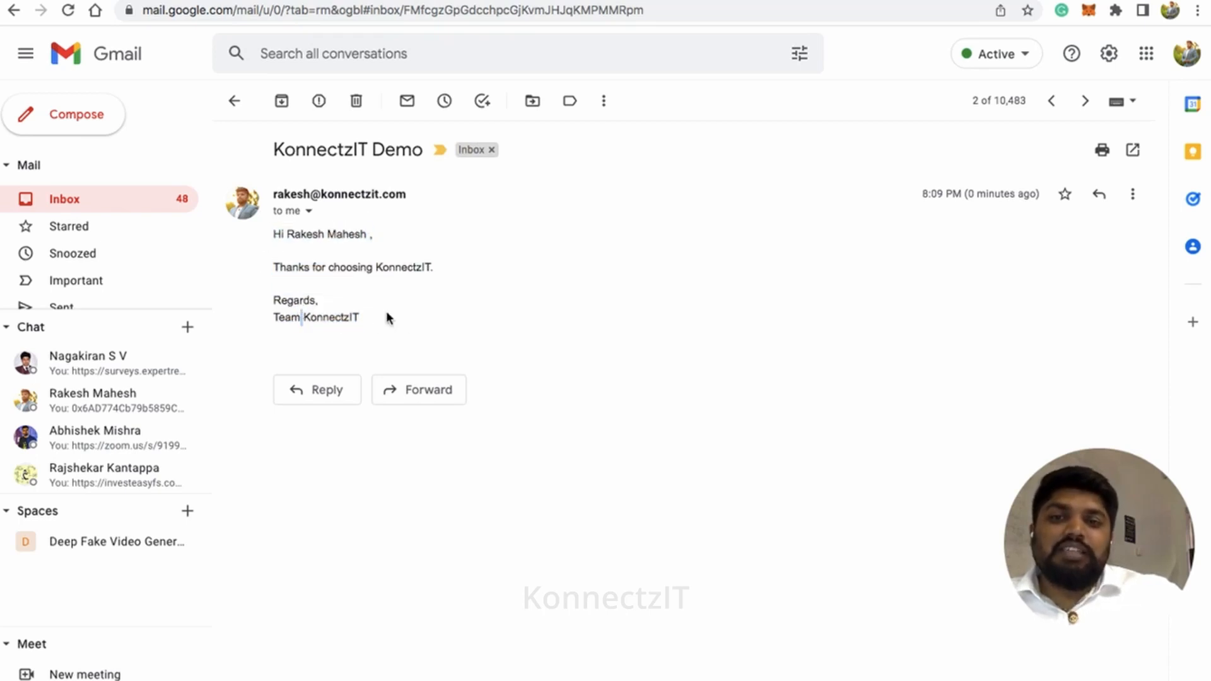
left_click_drag(274, 149, 425, 156)
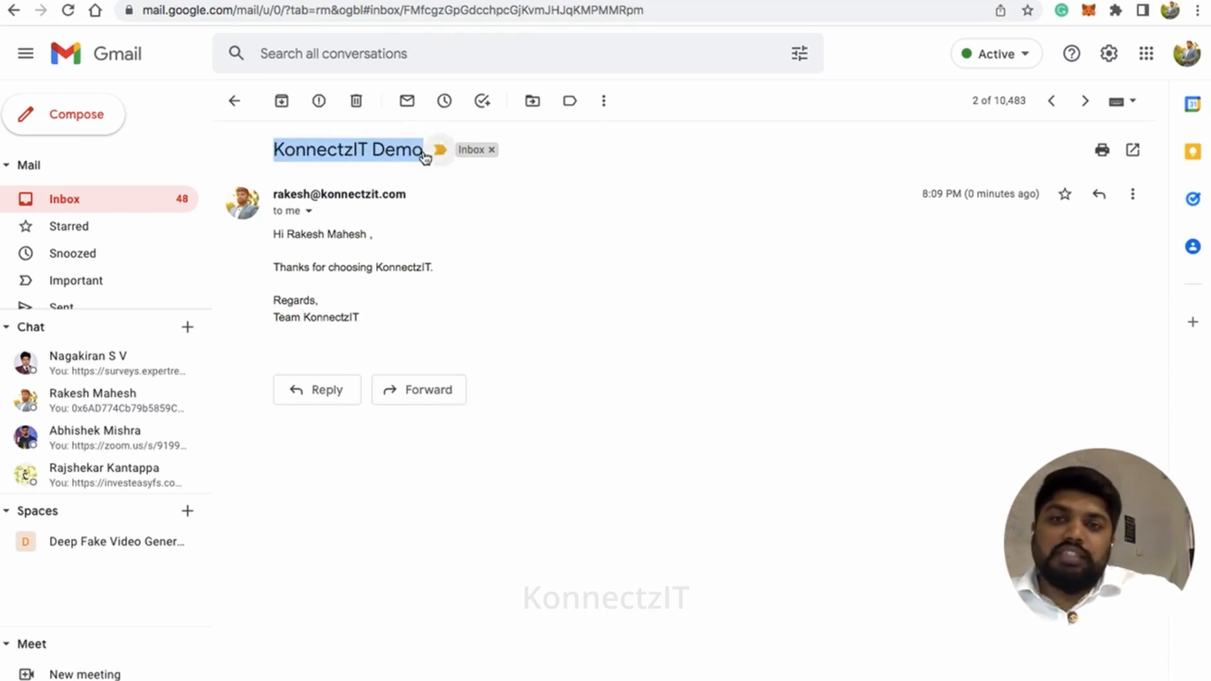
left_click(235, 103)
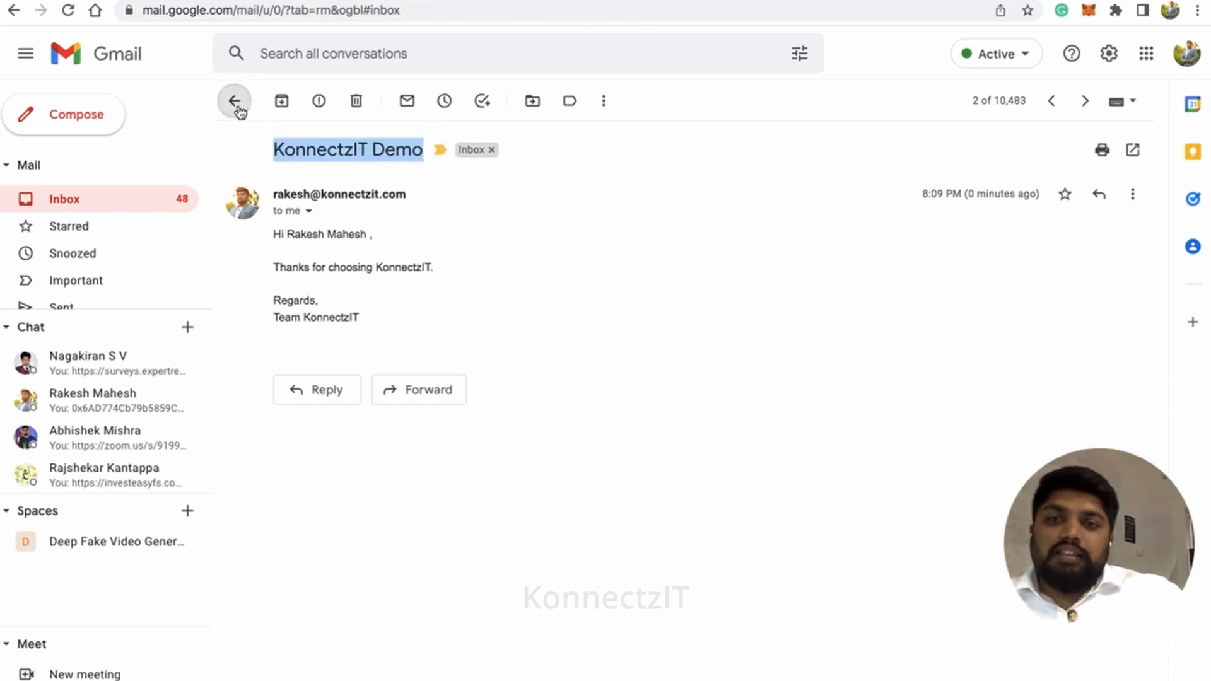
Open the newest KonnectzIT Demo message in the inbox and check its merged greeting and body text
left_click(487, 185)
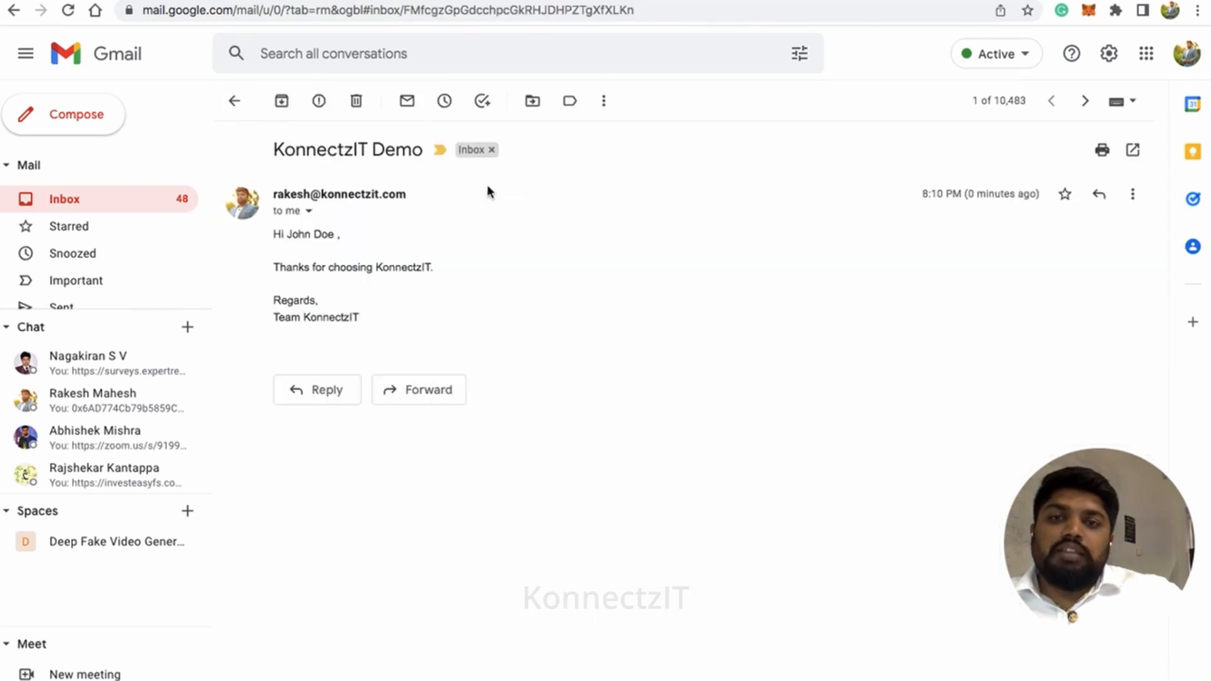
left_click_drag(275, 235, 432, 272)
left_click(412, 316)
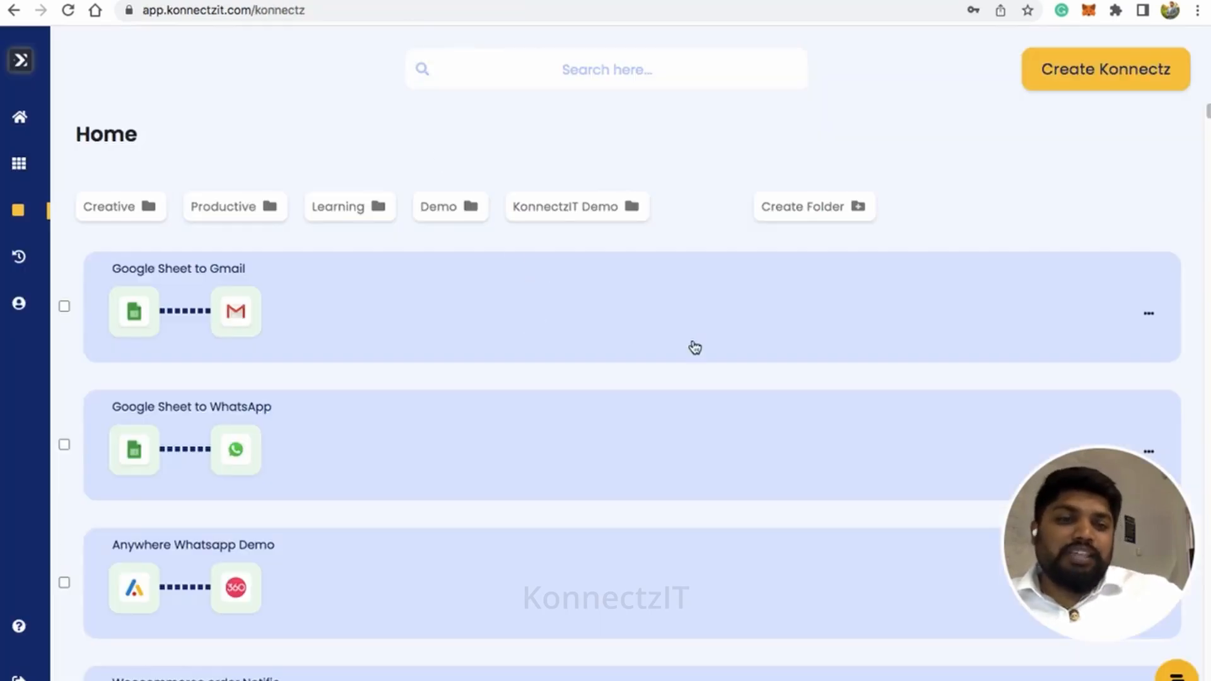
Switch to KonnectzIT, open the Google Sheet to Gmail automation for editing and review its connected blocks with the app list collapsed
left_click(721, 353)
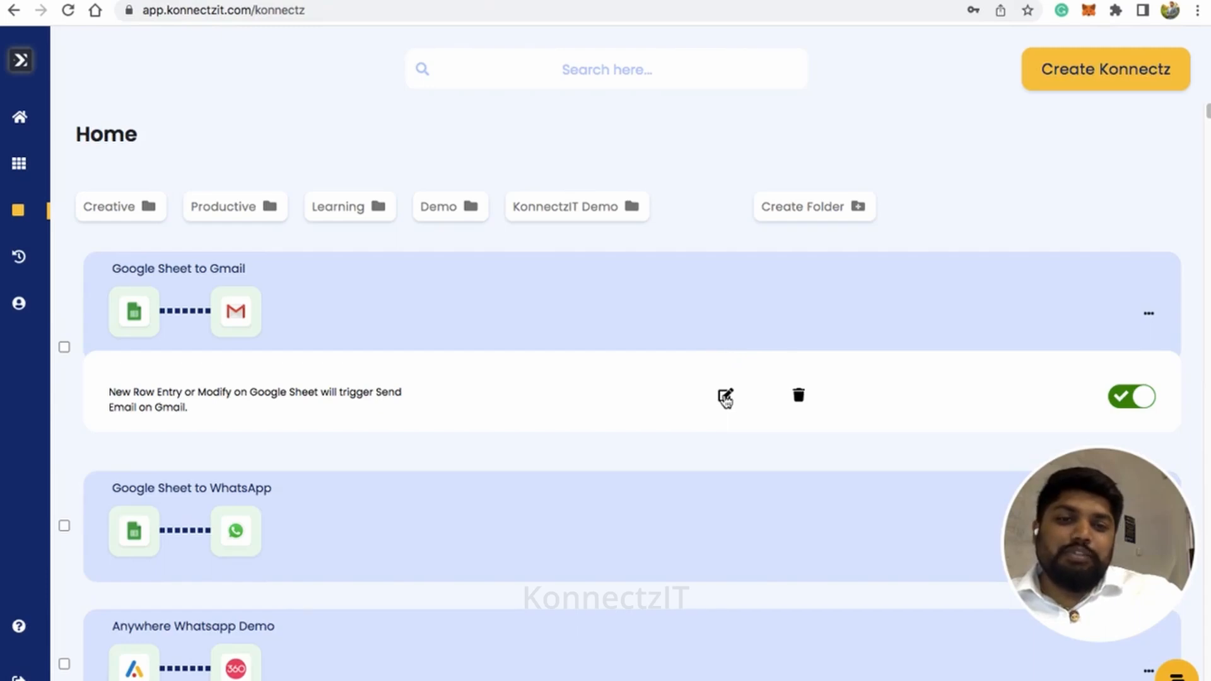
left_click(725, 395)
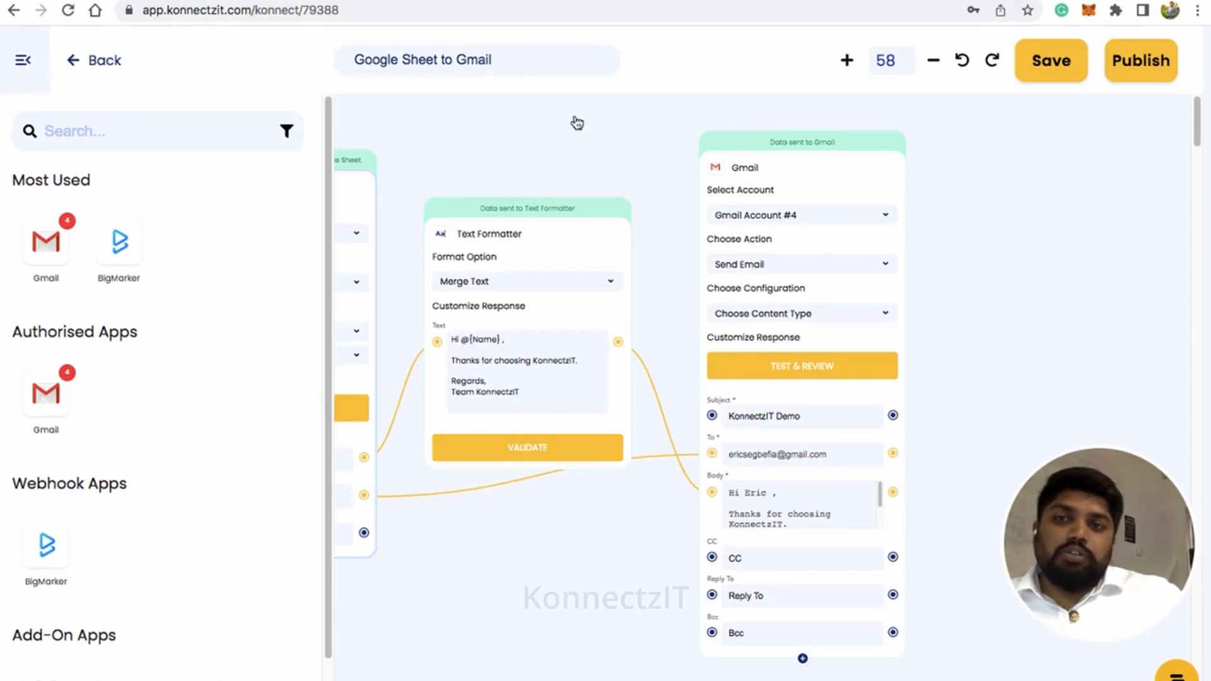
left_click(23, 64)
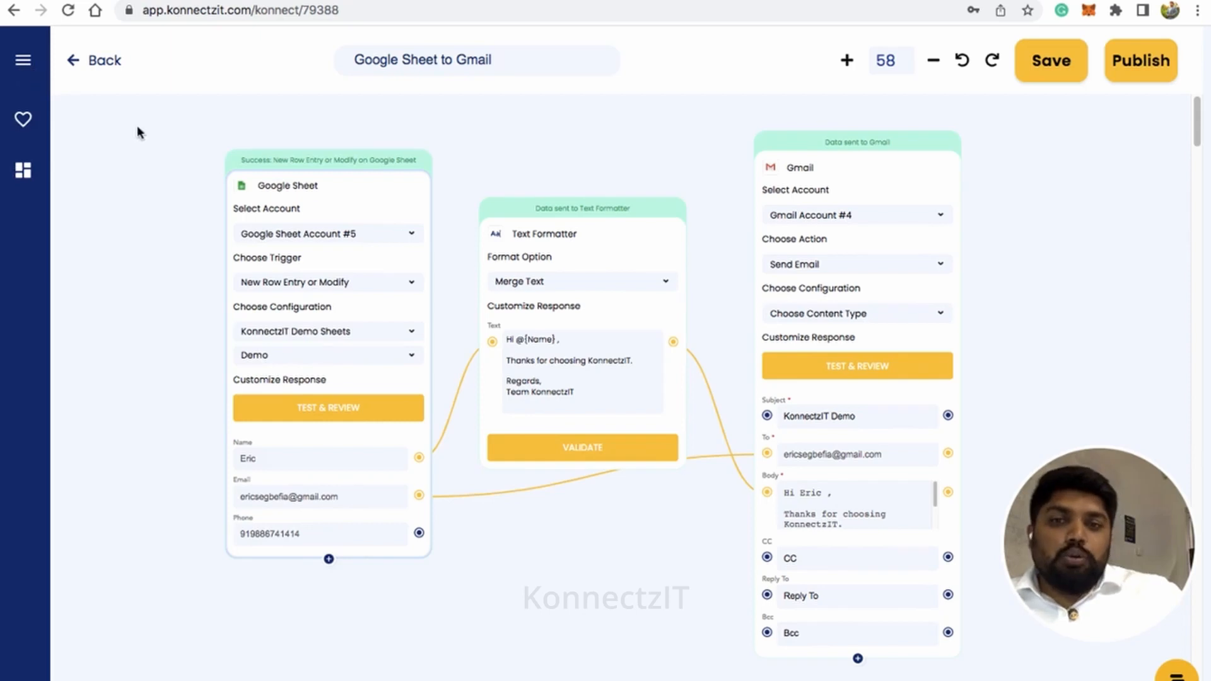
scroll(152, 214, "up", 5)
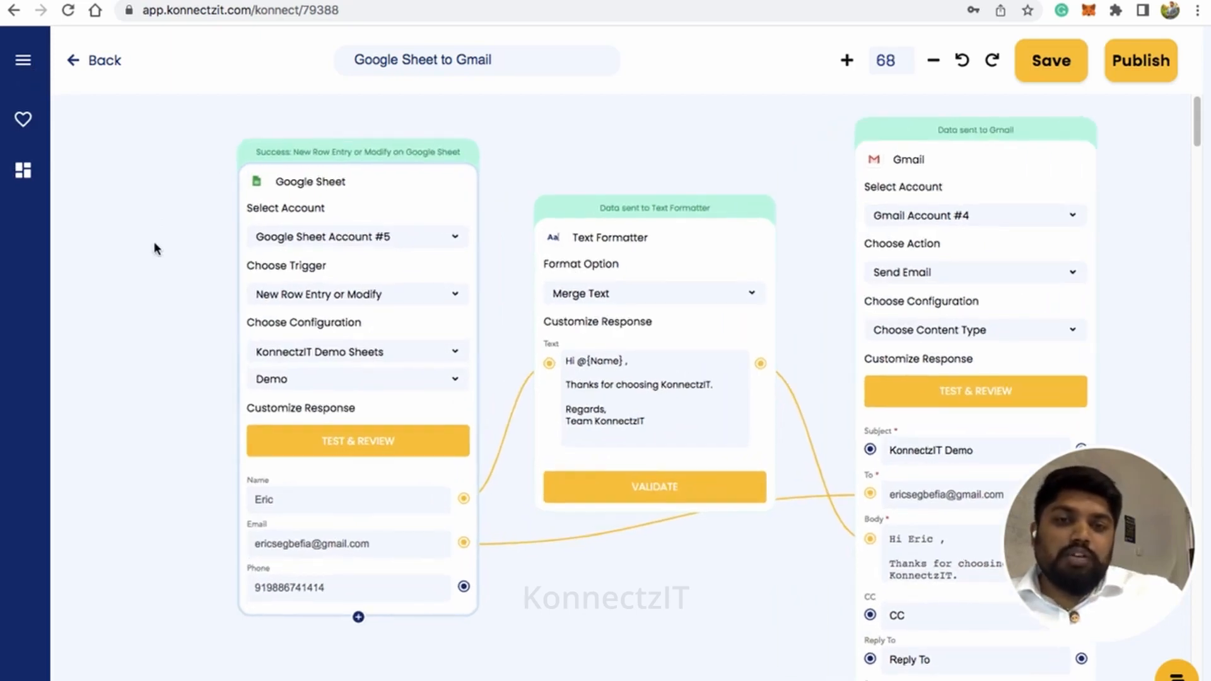
left_click_drag(154, 244, 98, 251)
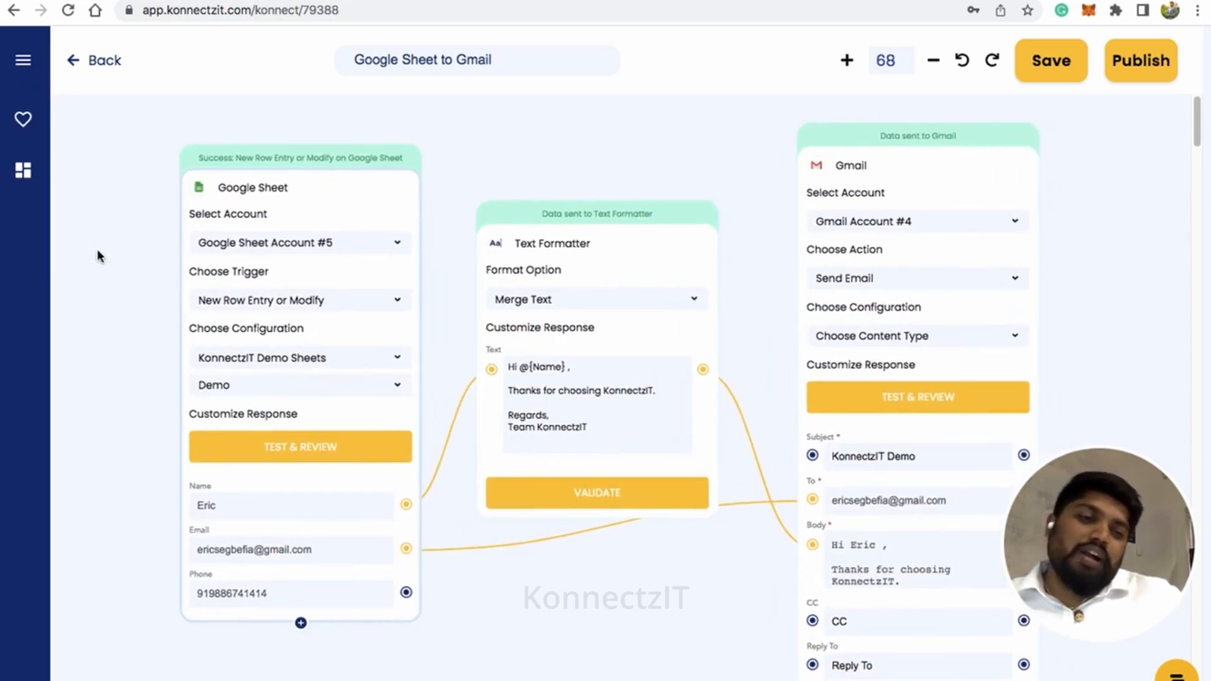